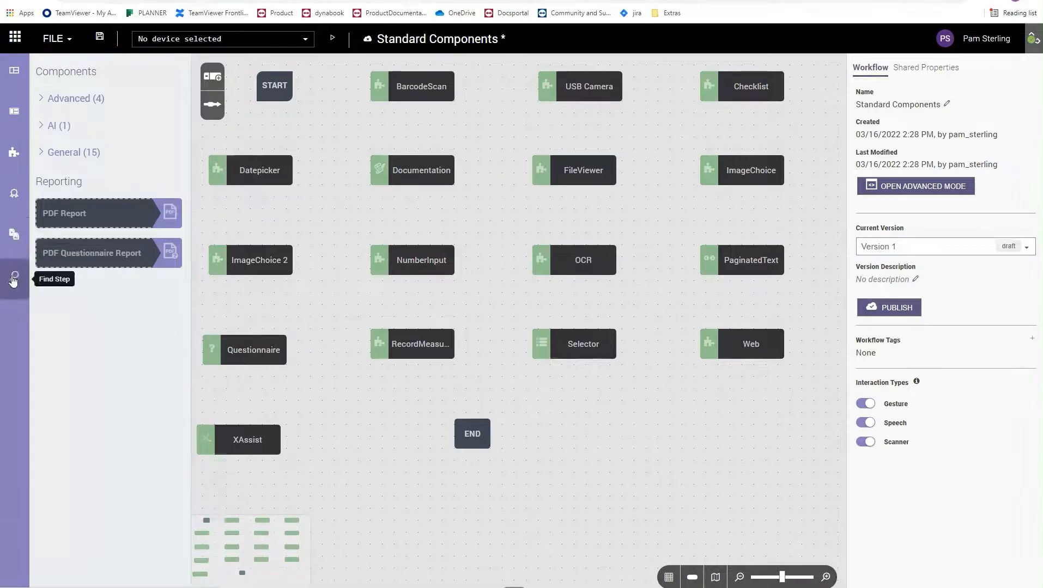
- Browse the available workflow components in the Advanced, AI and General categories and the Reporting entries
click(71, 108)
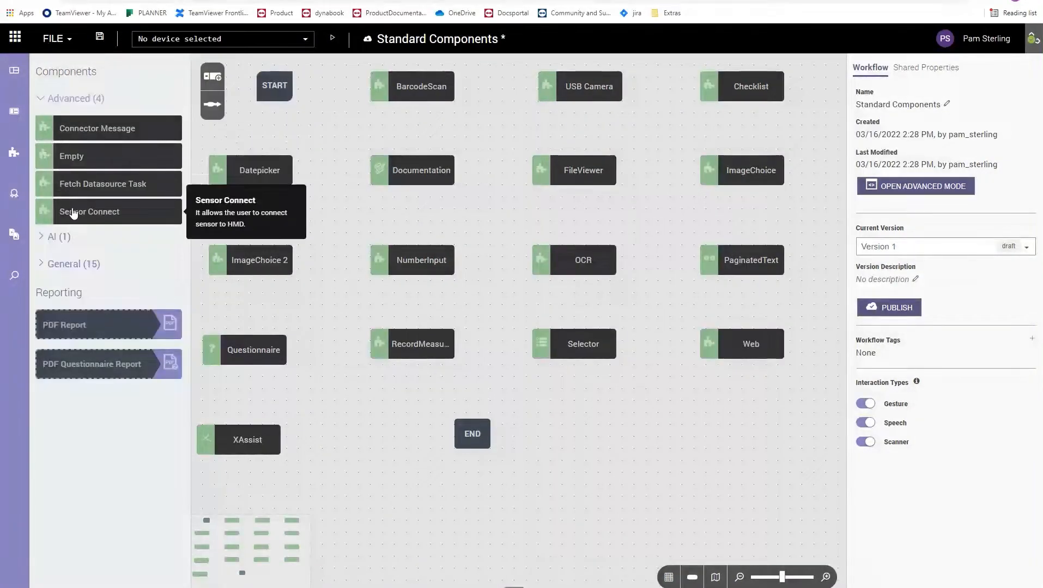
click(44, 99)
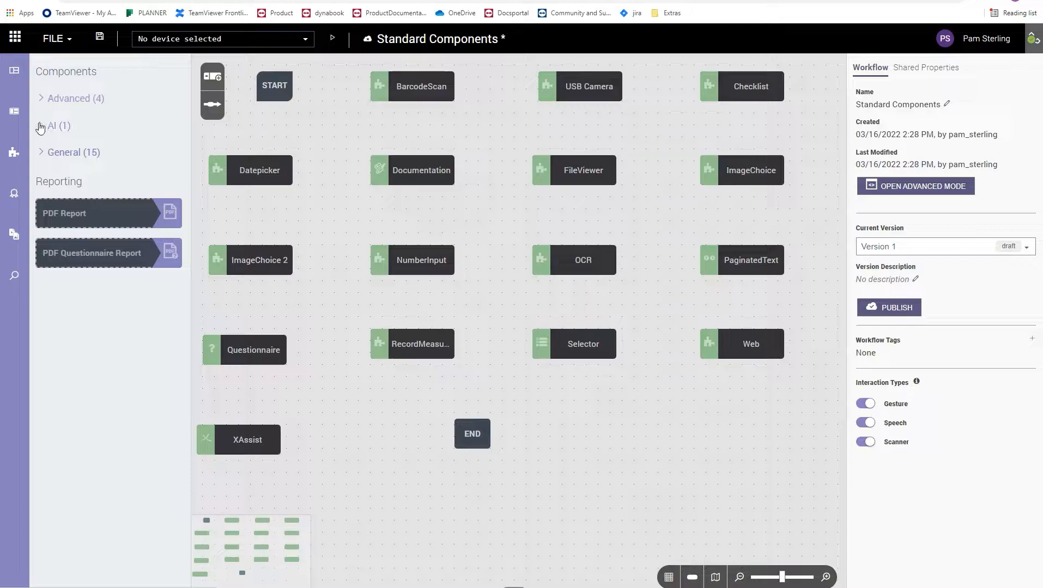
click(40, 126)
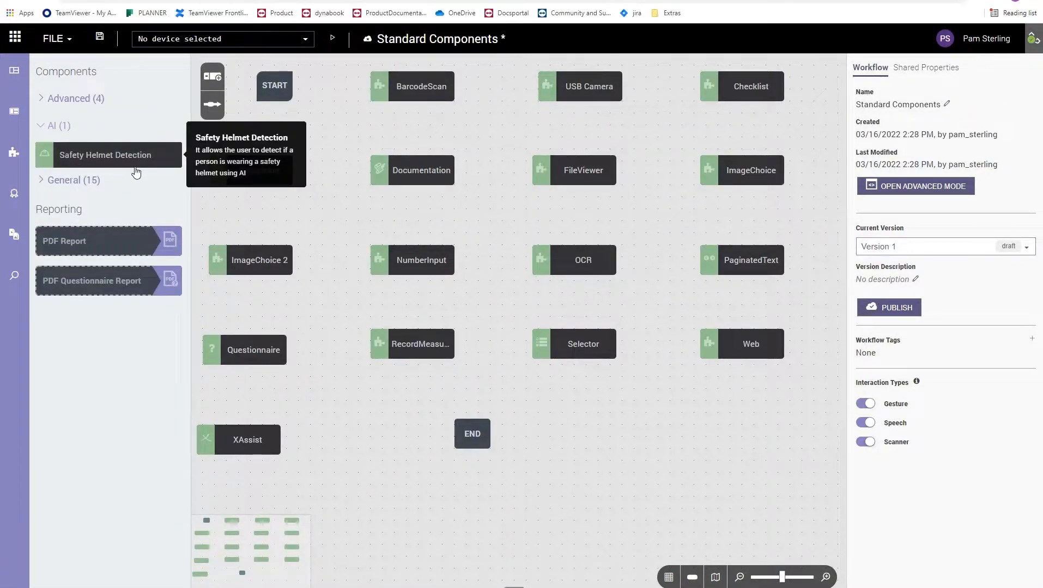
click(46, 180)
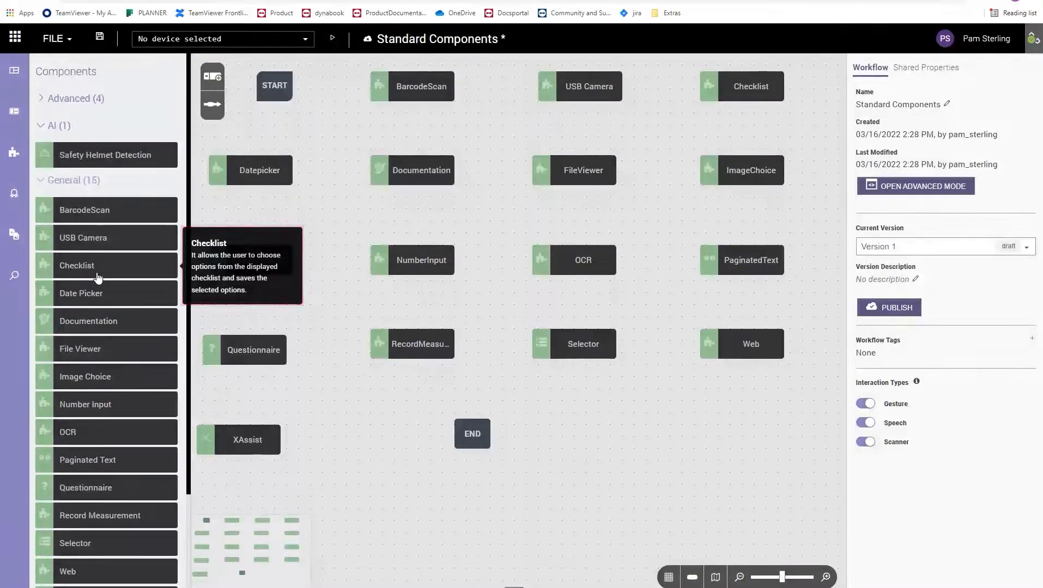
scroll(119, 345, down, 3)
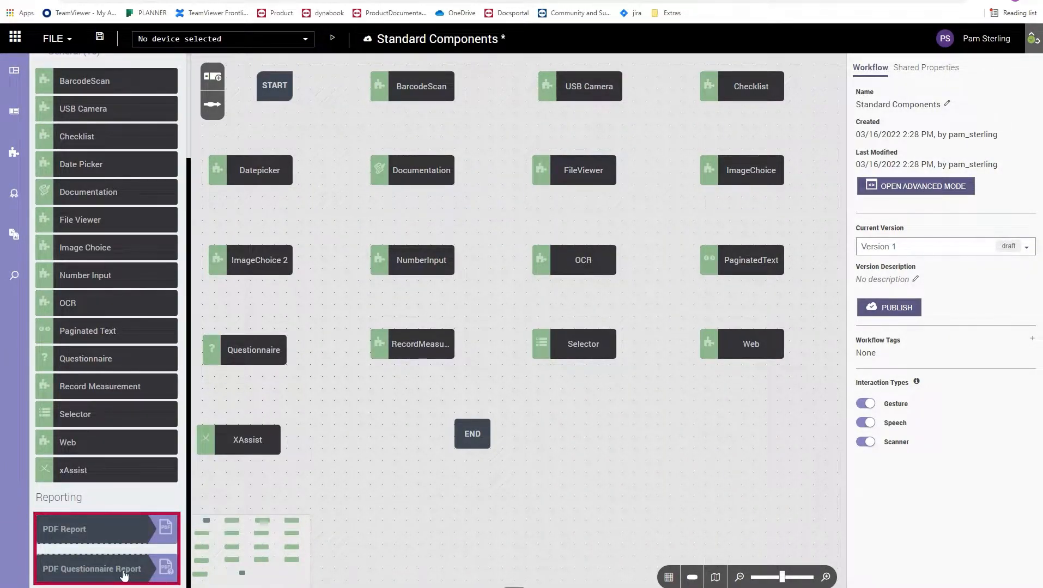
scroll(87, 381, up, 3)
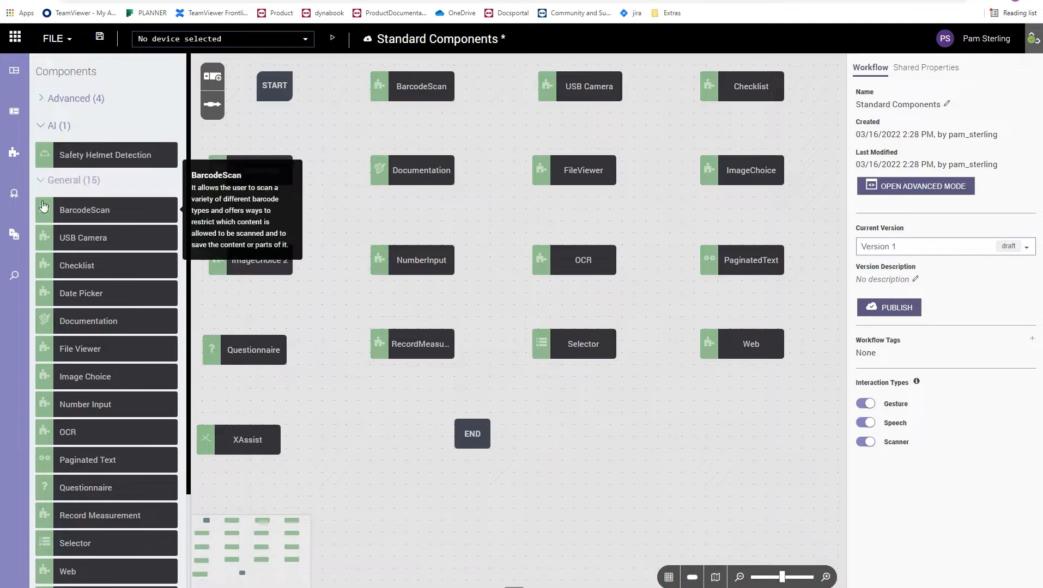
click(45, 180)
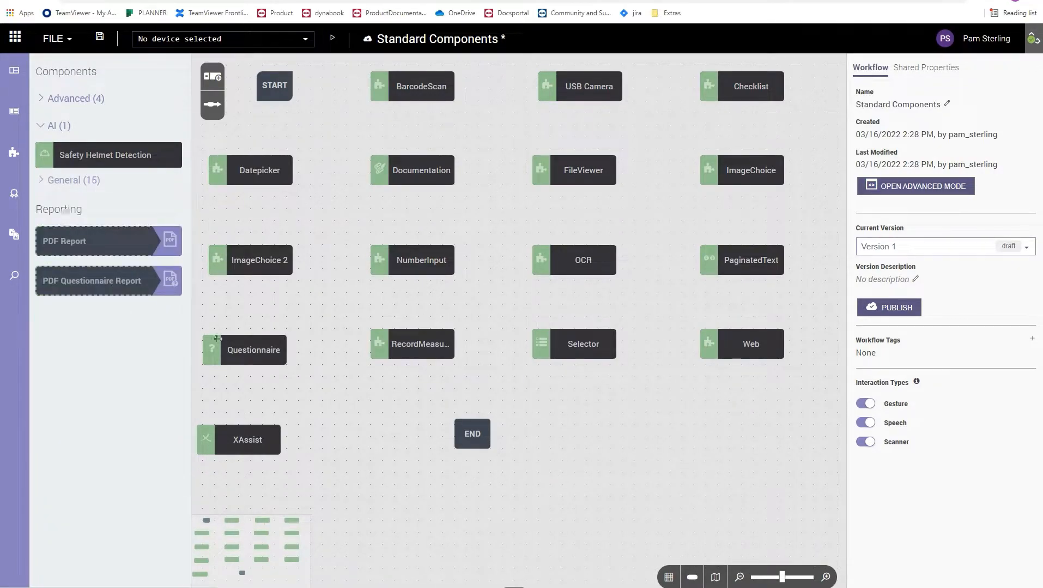
- Examine the BarcodeScan component's general settings, accepted codes, result variable settings and output data mapping types
click(414, 89)
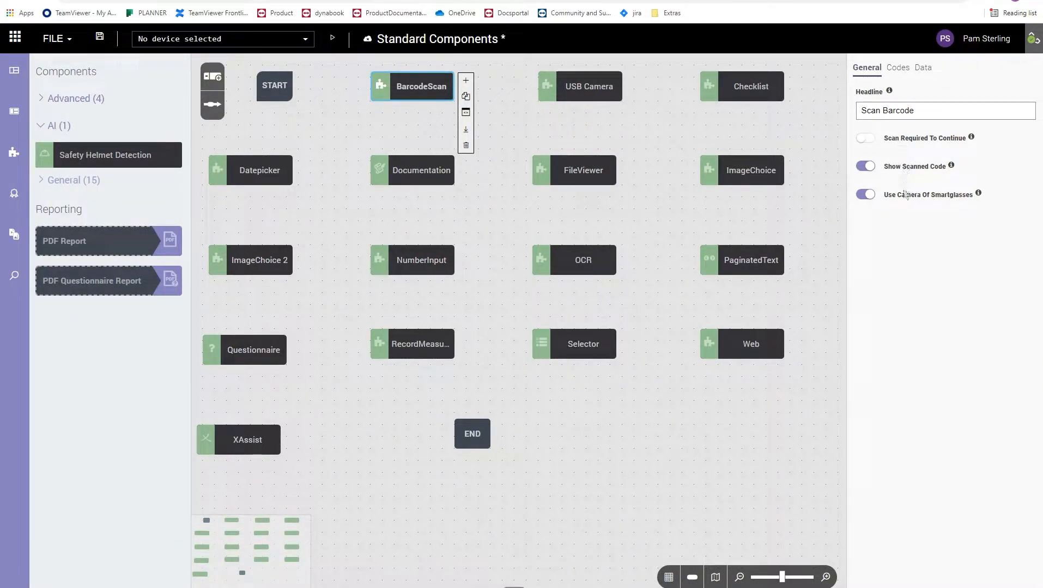
click(898, 68)
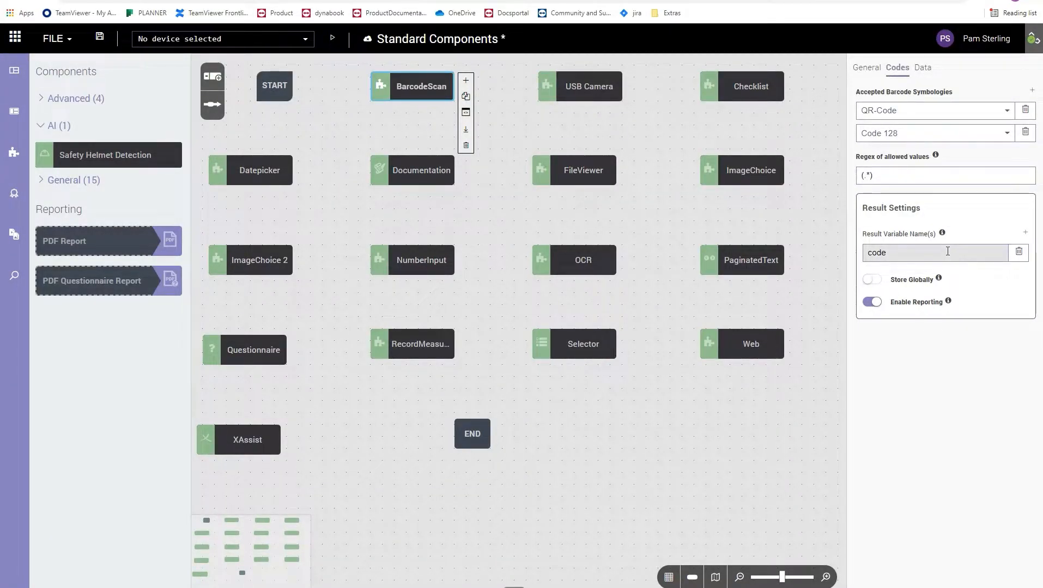
mouse_move(943, 235)
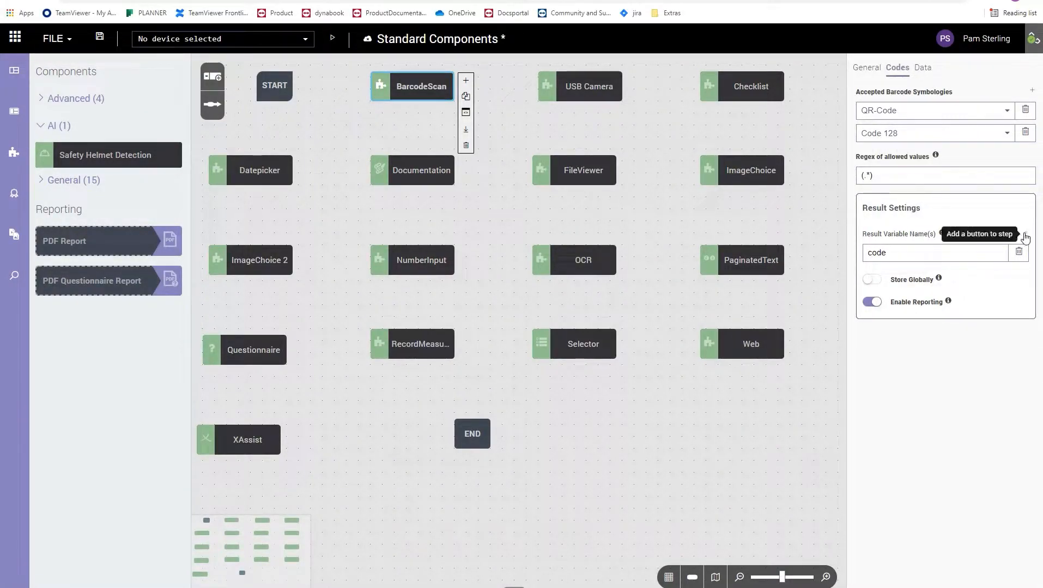
click(924, 69)
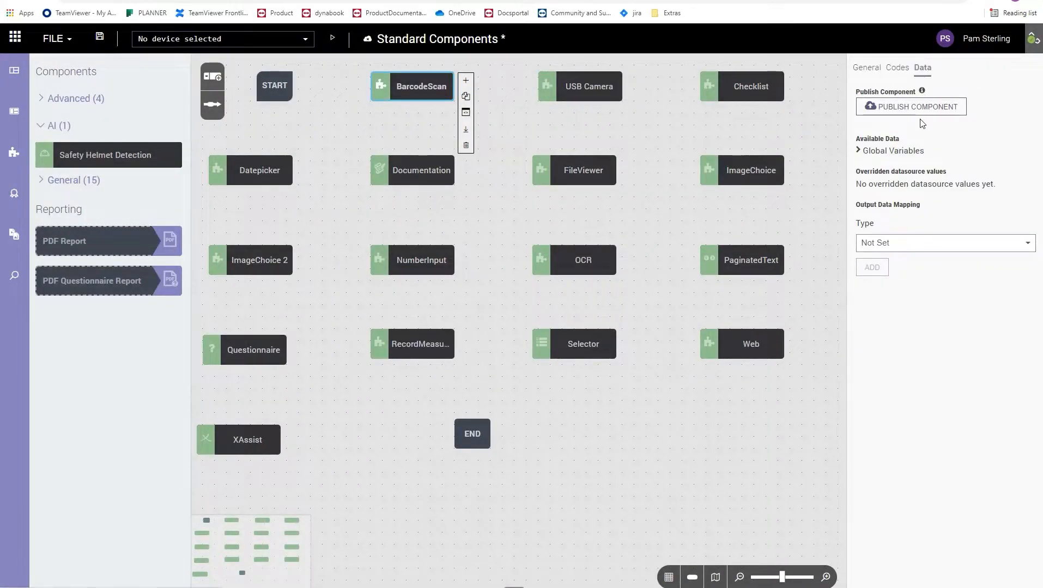
click(896, 246)
click(895, 245)
- Review the USB Camera component's configuration and default camera choices, and the Checklist component's general settings and selection options
click(584, 83)
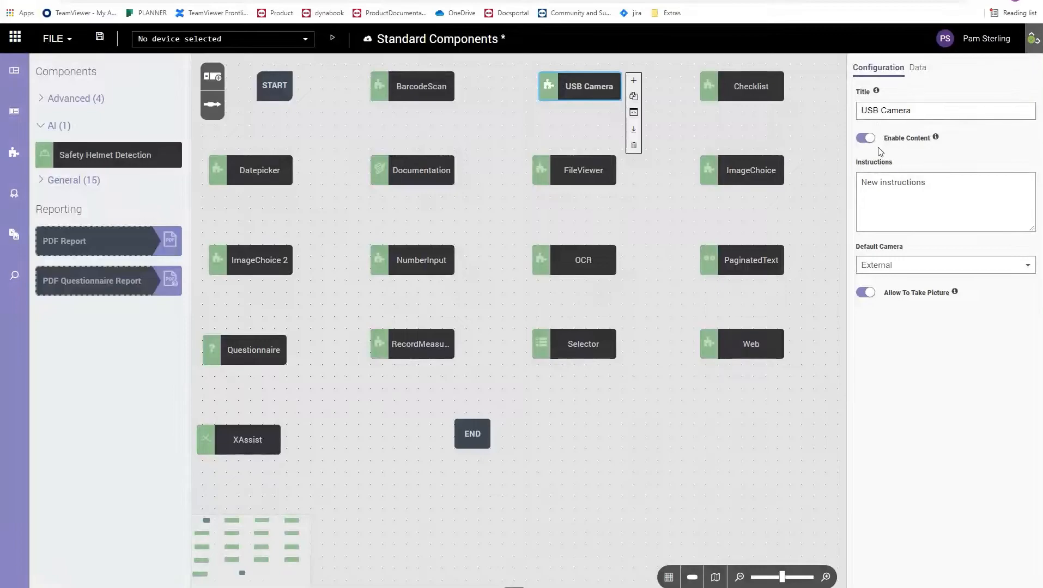
click(965, 267)
click(725, 89)
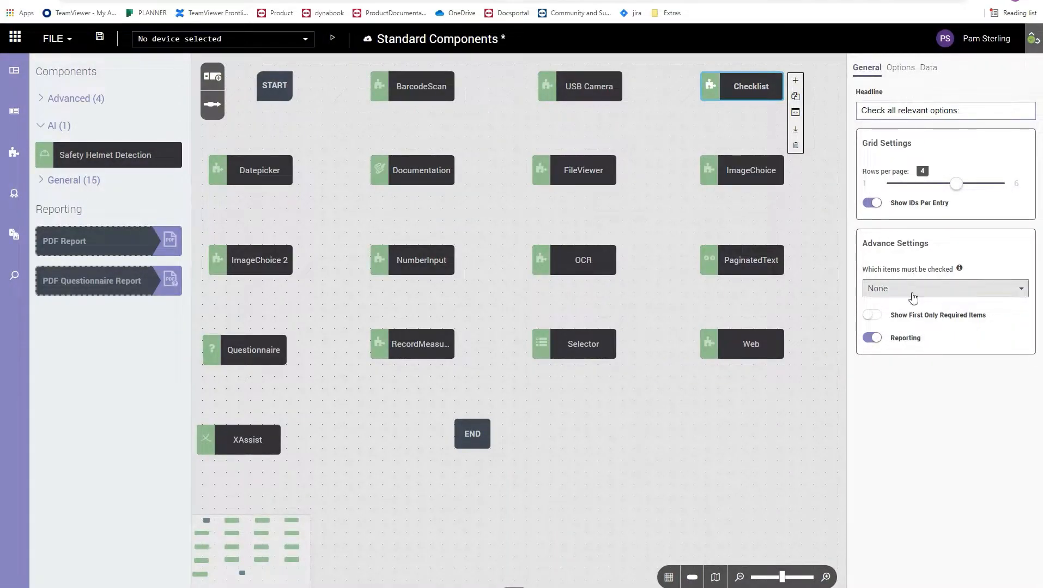
click(902, 69)
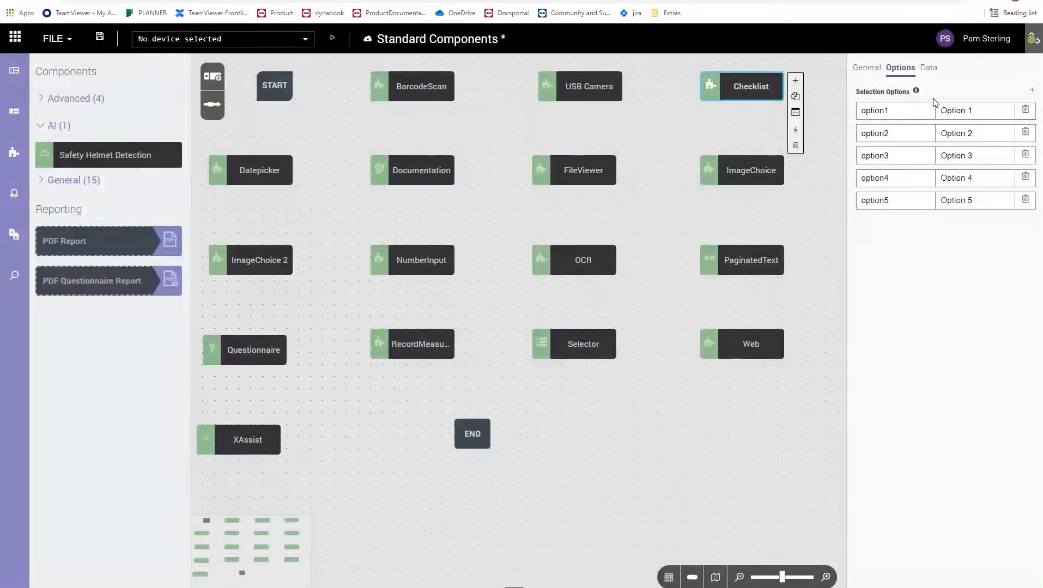
mouse_move(917, 92)
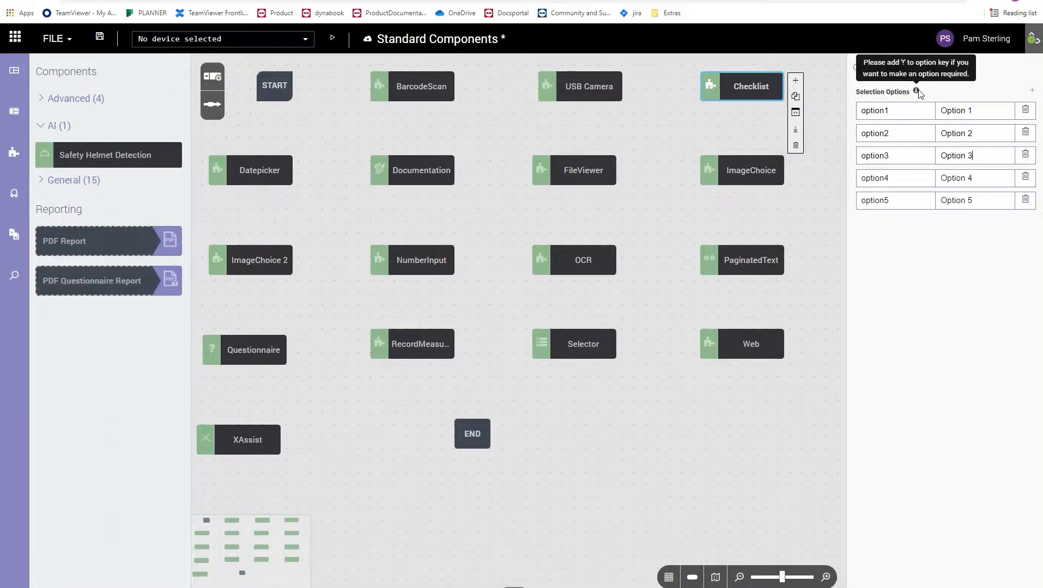
- Add an empty selection option to the Checklist component and delete it again
click(1032, 92)
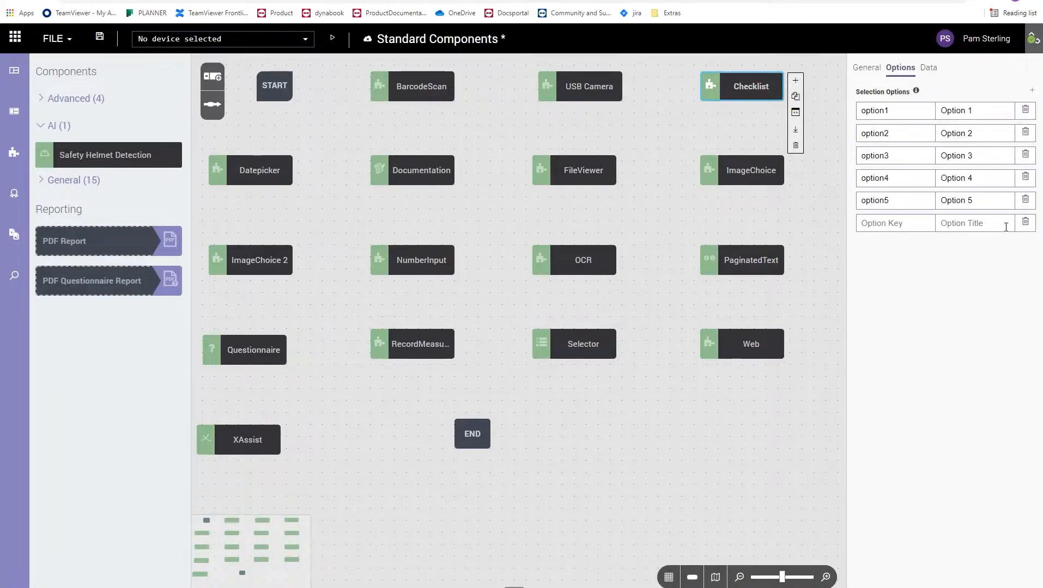
click(875, 228)
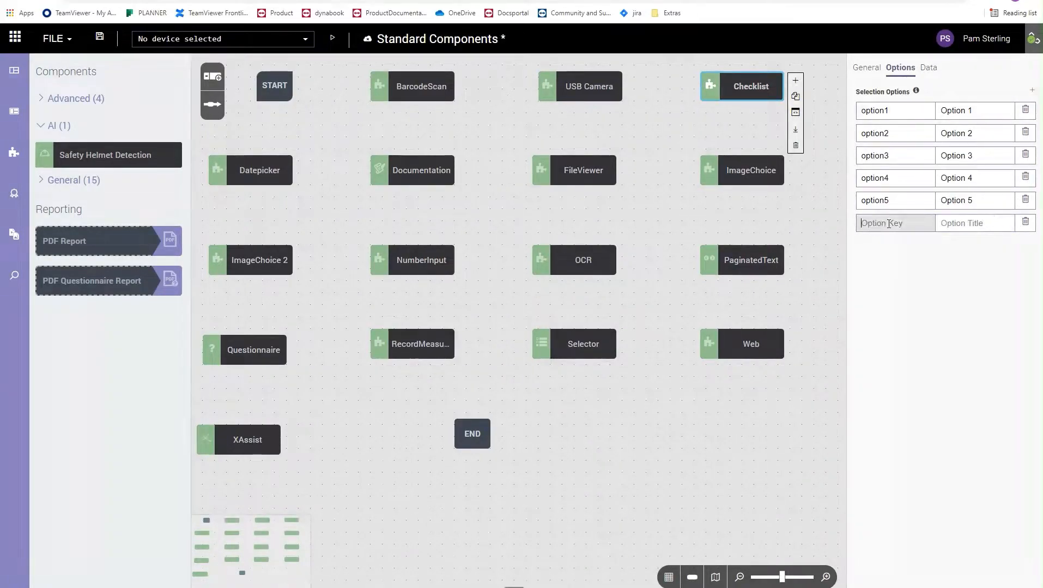
click(1025, 223)
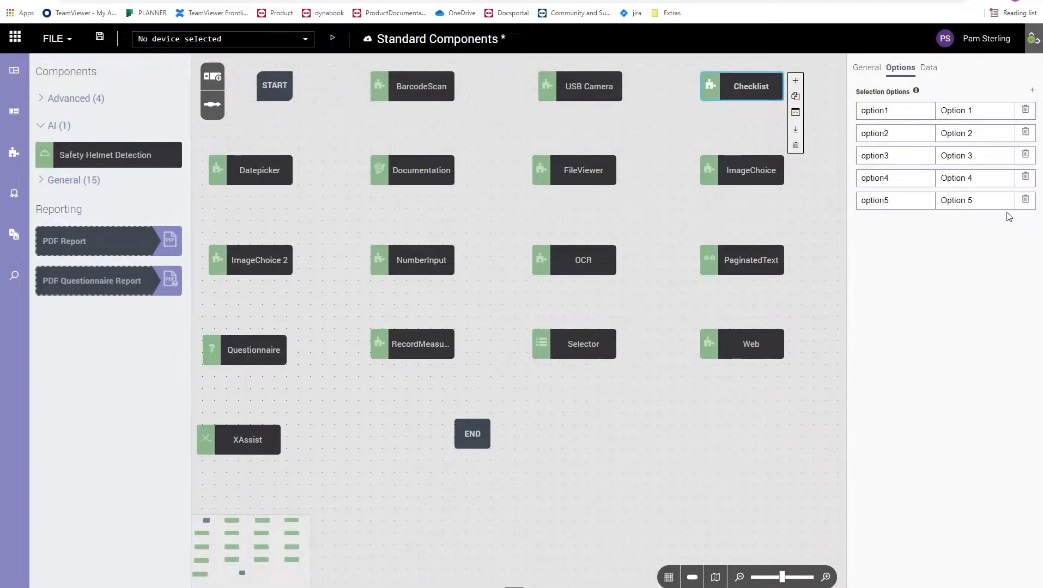
- Review the Checklist component's data settings and the Datepicker component's date format choices and data settings
click(929, 69)
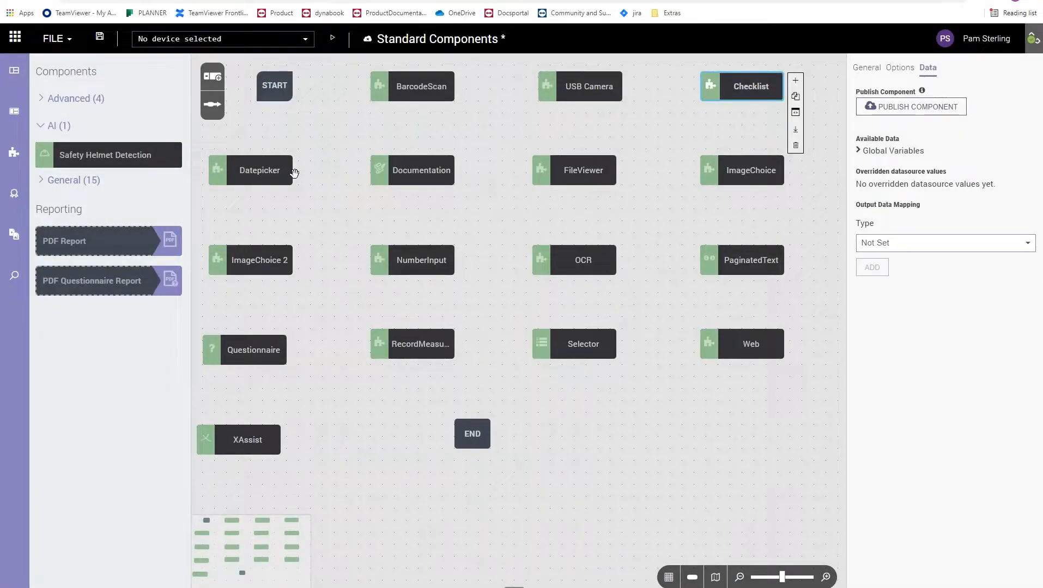
click(268, 172)
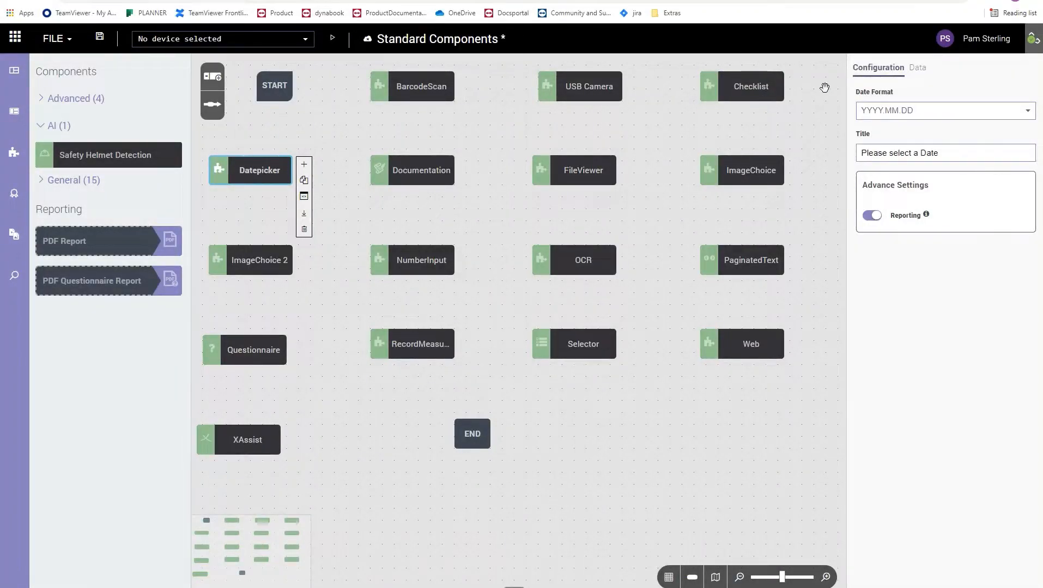
click(959, 113)
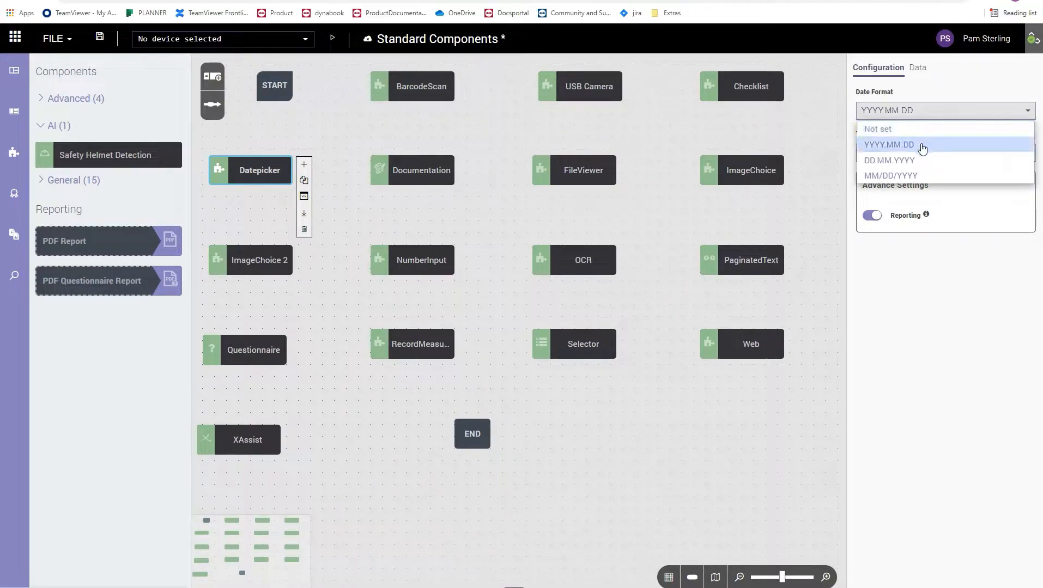
click(985, 195)
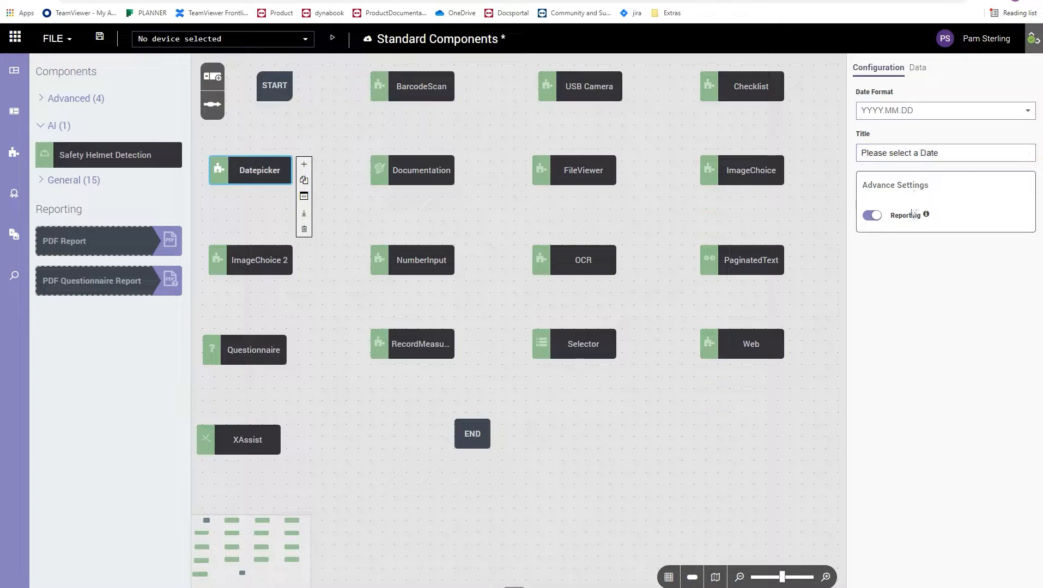
click(916, 69)
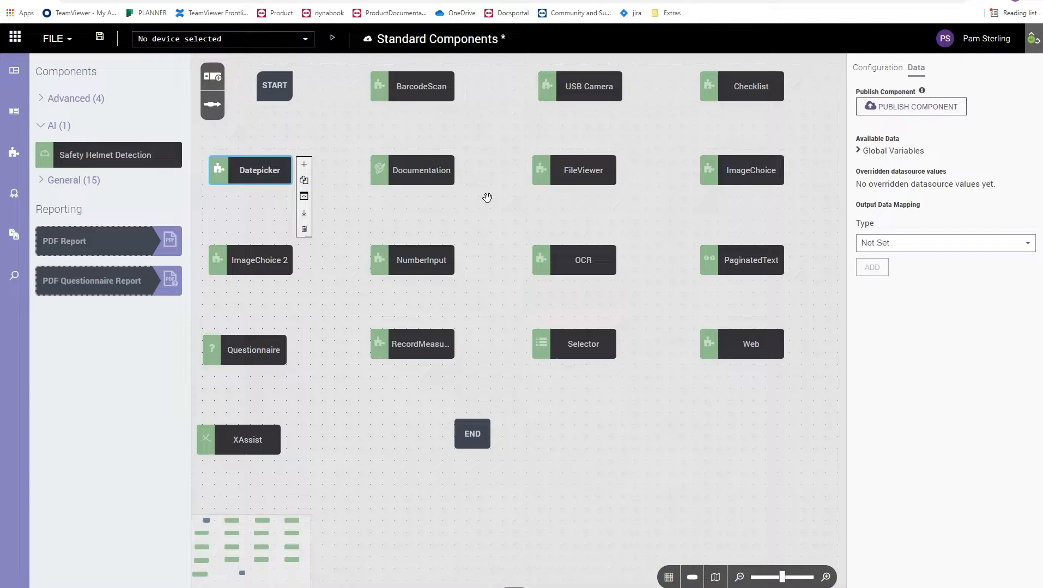
- Examine the Documentation component's titles, start screen choices, default zoom level and data settings
click(423, 179)
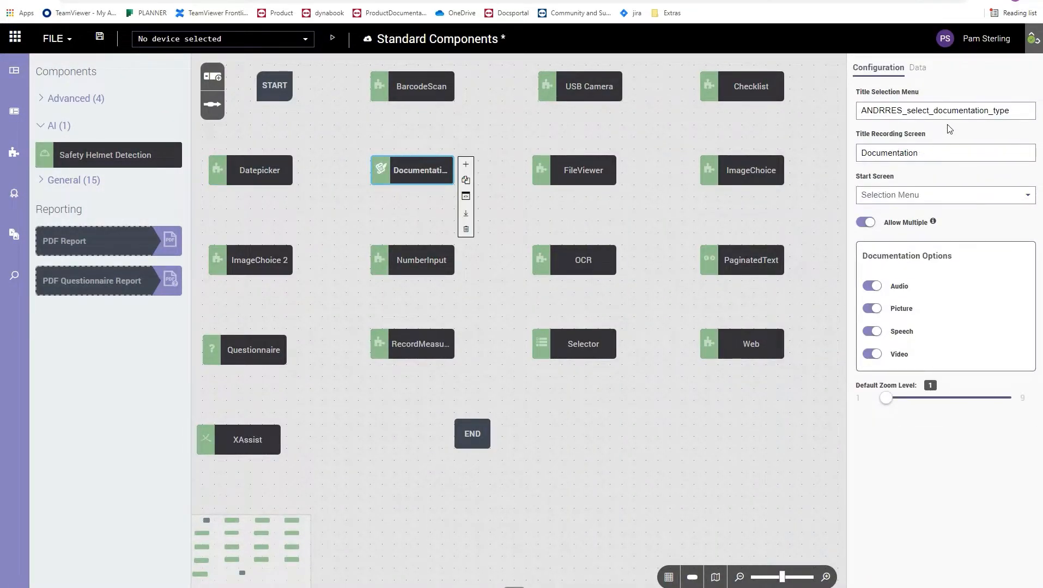
drag(1020, 114, 857, 119)
click(962, 155)
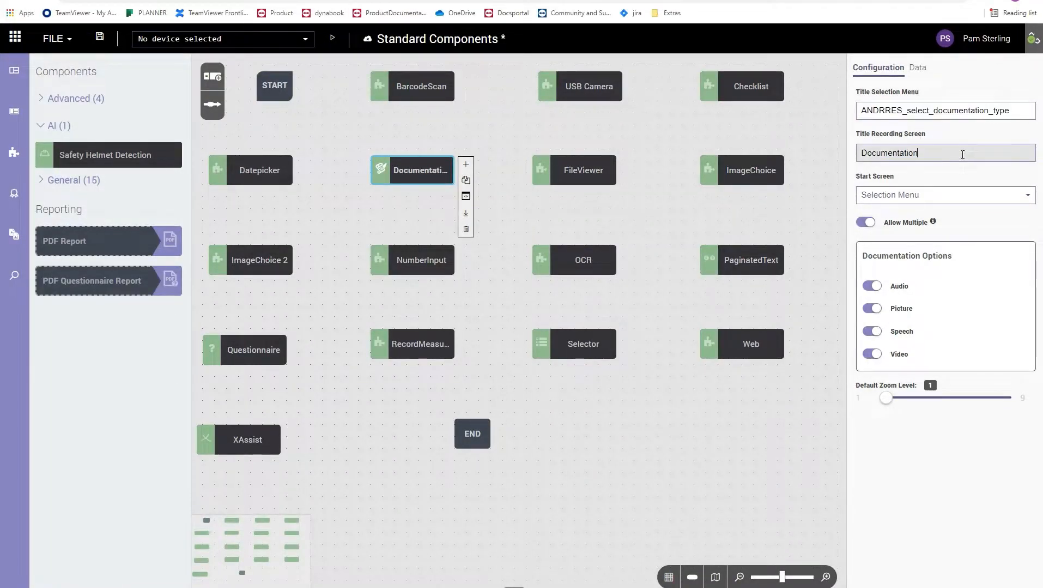
click(975, 195)
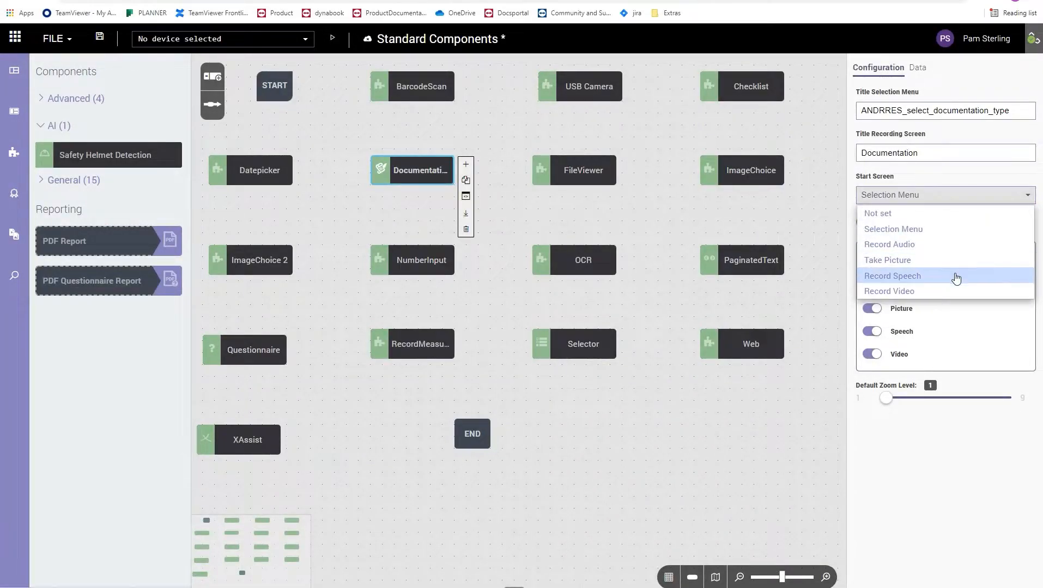
click(996, 327)
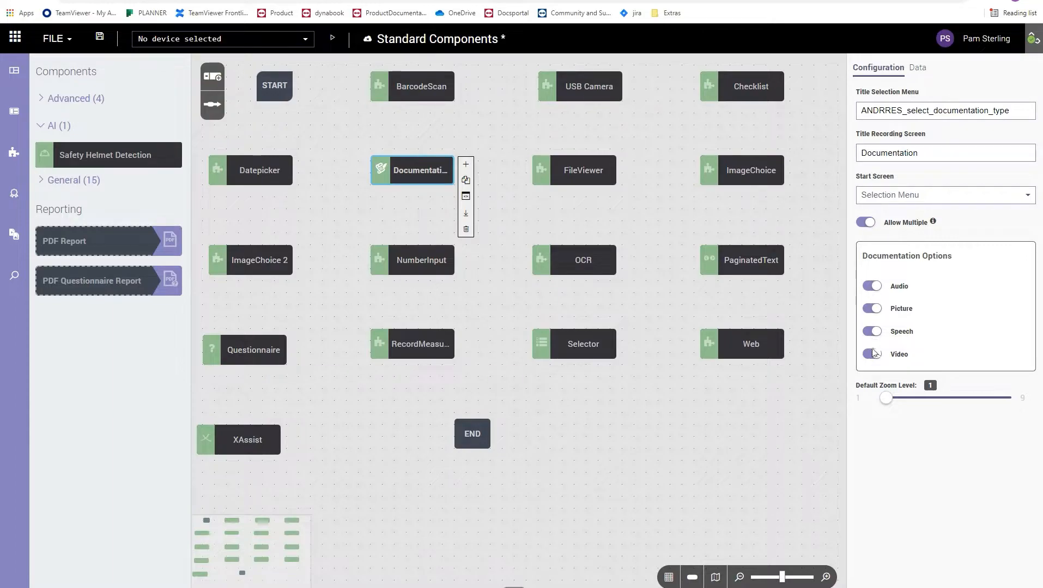
mouse_move(888, 401)
mouse_down()
mouse_move(947, 402)
mouse_move(885, 403)
mouse_up()
click(920, 71)
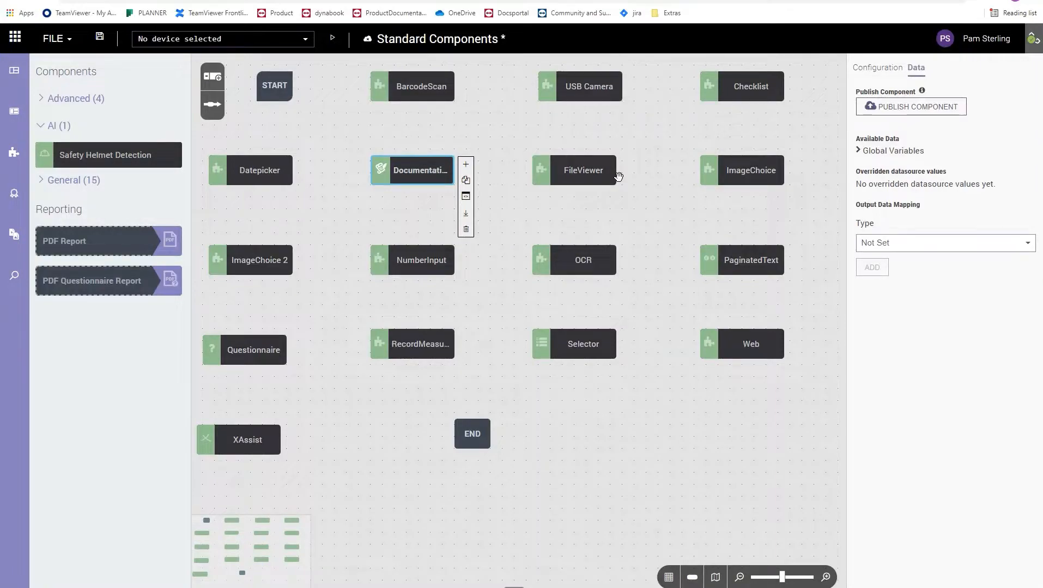
- Inspect the FileViewer component's document upload dialog without uploading a file, and check its document choices
click(581, 174)
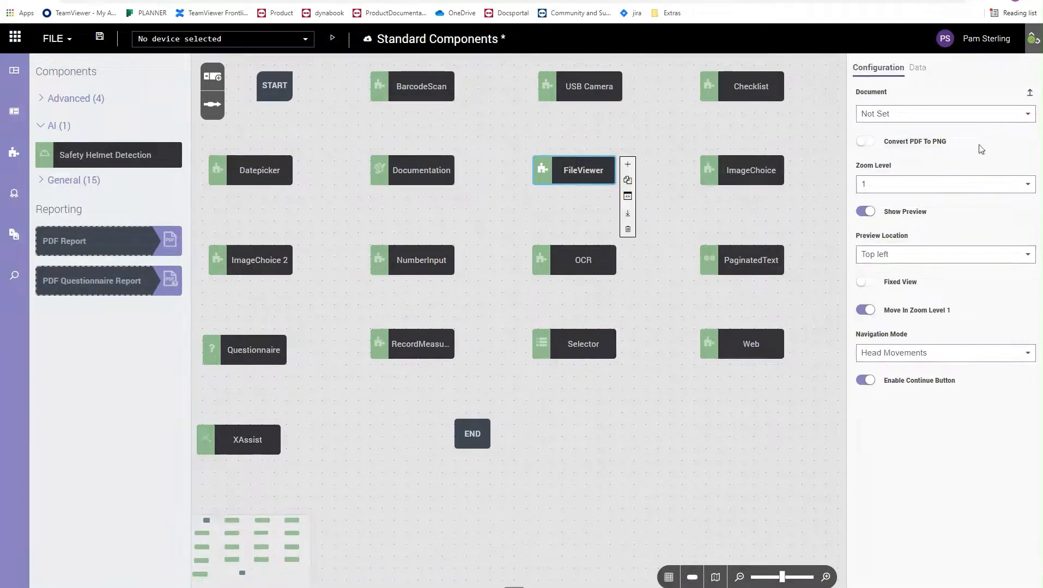
click(1030, 95)
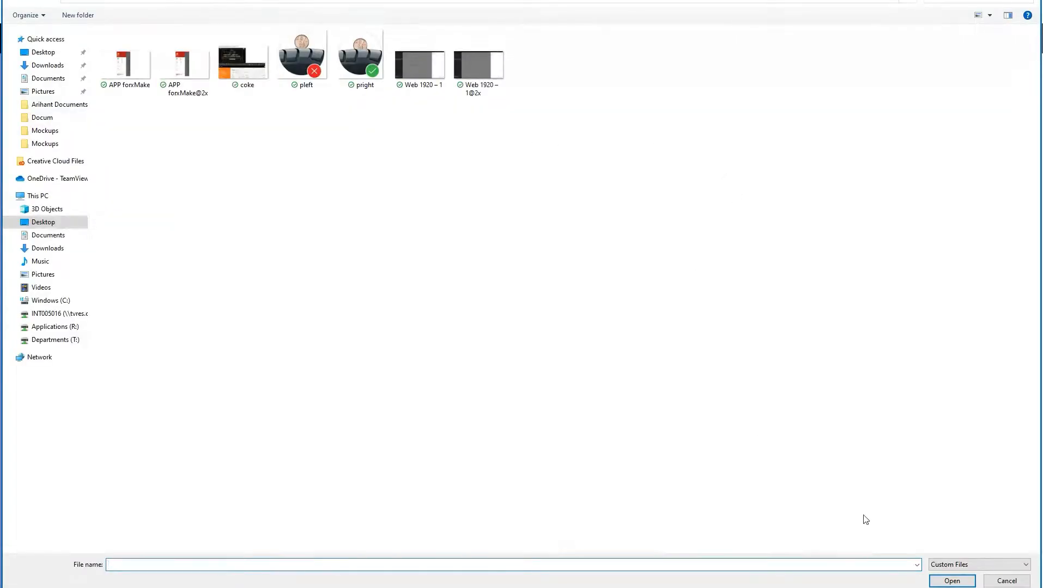
click(1006, 581)
click(902, 119)
click(938, 117)
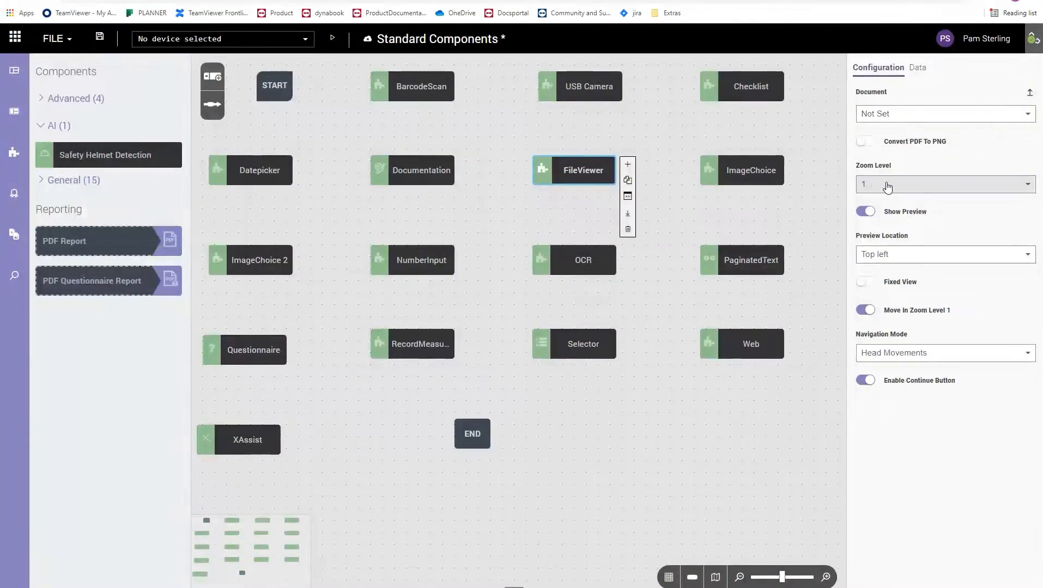
- Review the FileViewer component's zoom level and preview location choices, keeping the preview location at Top left
click(965, 192)
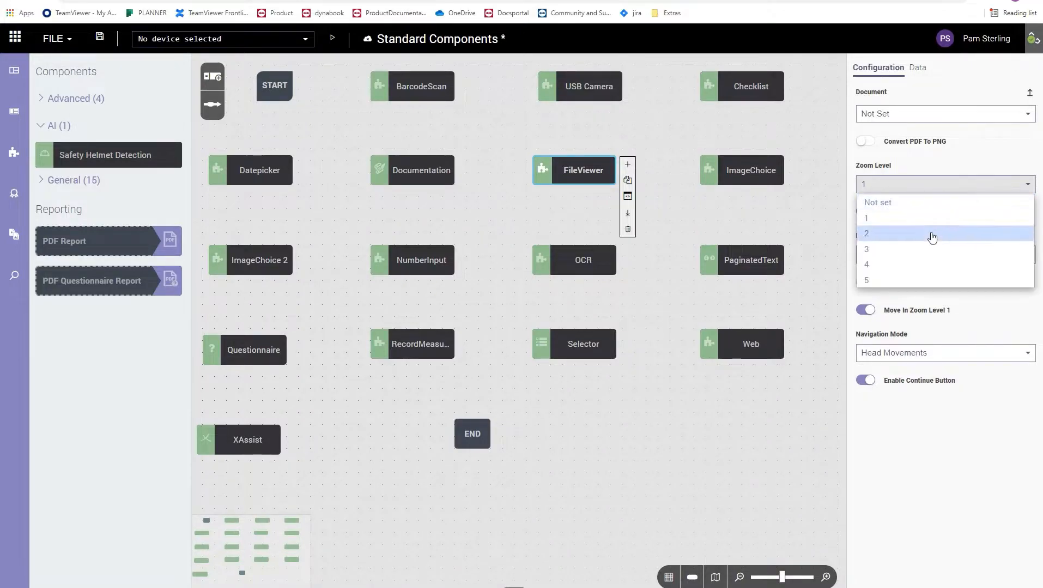
click(952, 187)
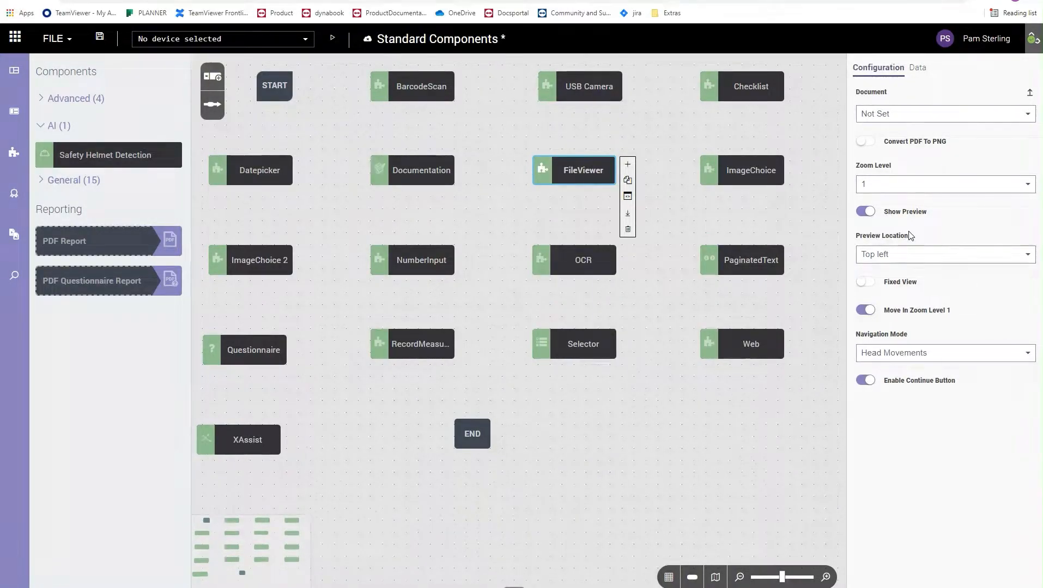
click(917, 256)
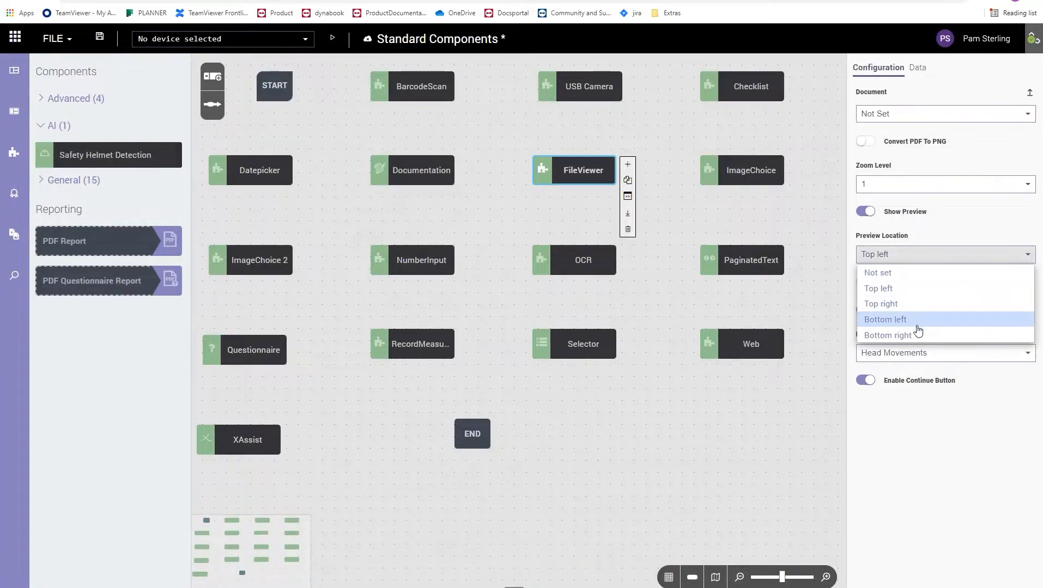
click(882, 288)
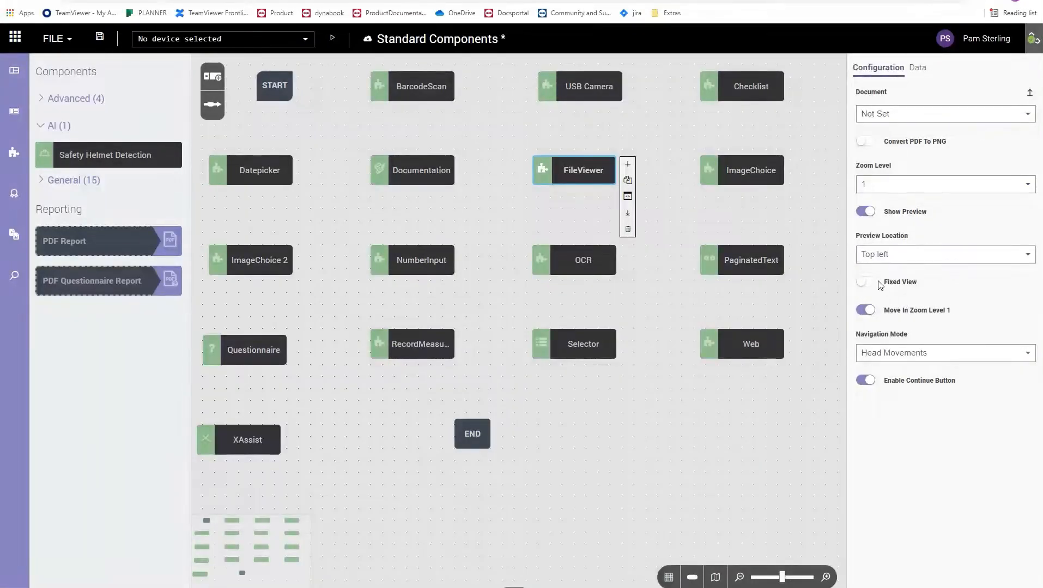
- Review the FileViewer component's navigation mode choices without changing the mode, and examine its data settings
click(957, 360)
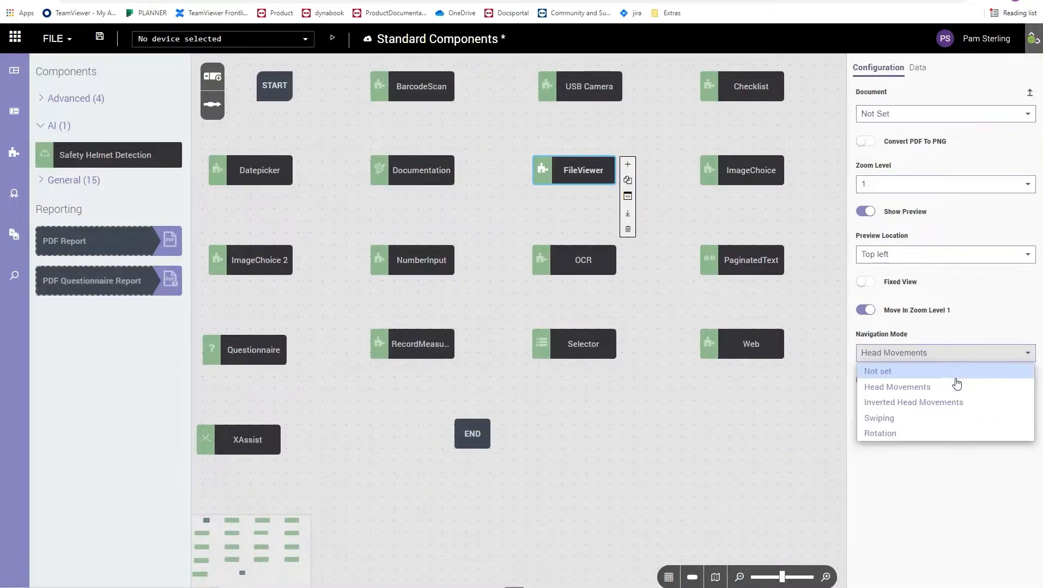
click(963, 461)
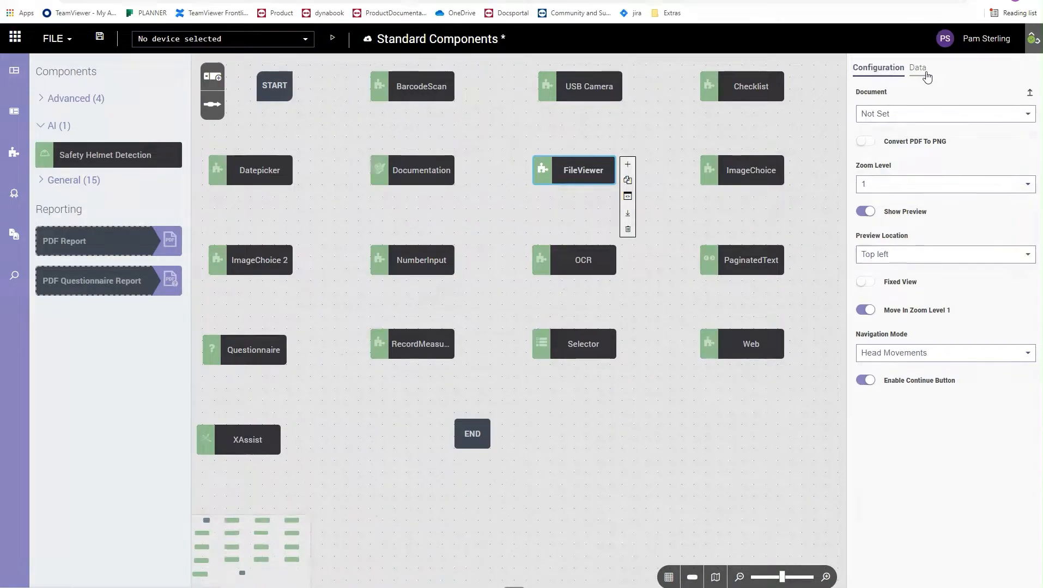
click(926, 70)
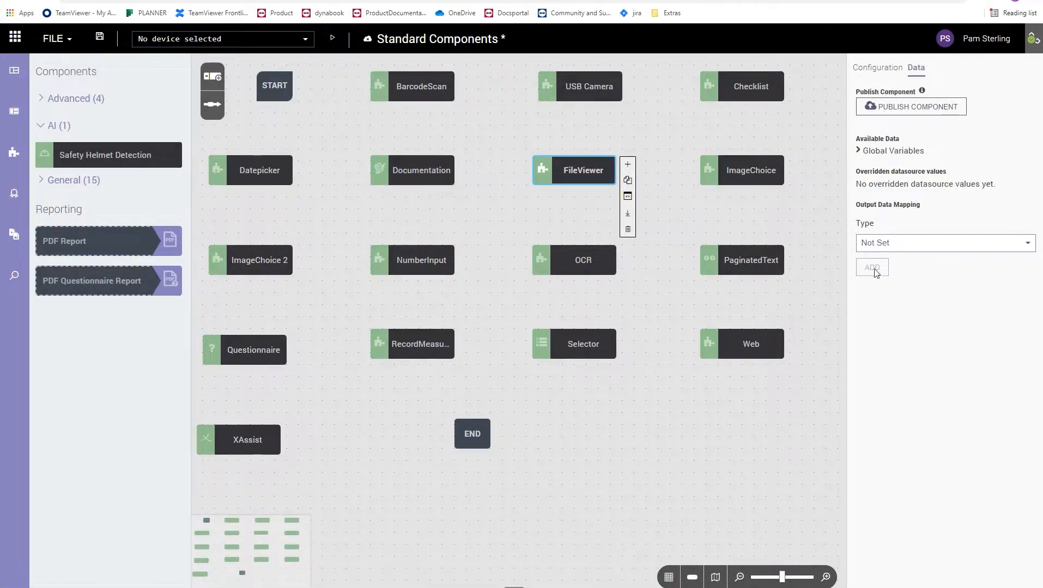
- Review the ImageChoice component's image, label and reporting configuration and its data settings, and inspect the ImageChoice 2 component
click(746, 170)
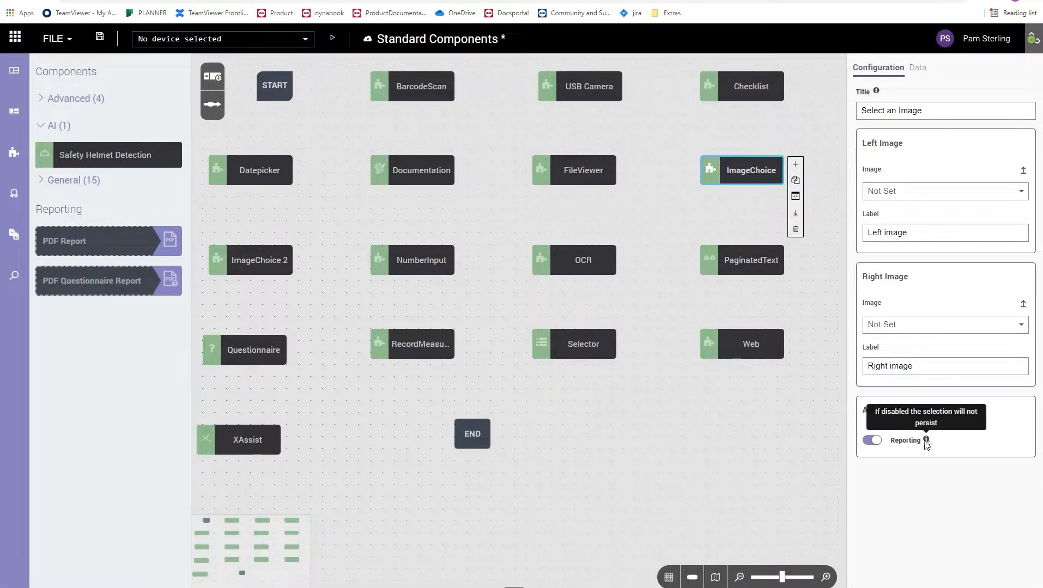
click(916, 68)
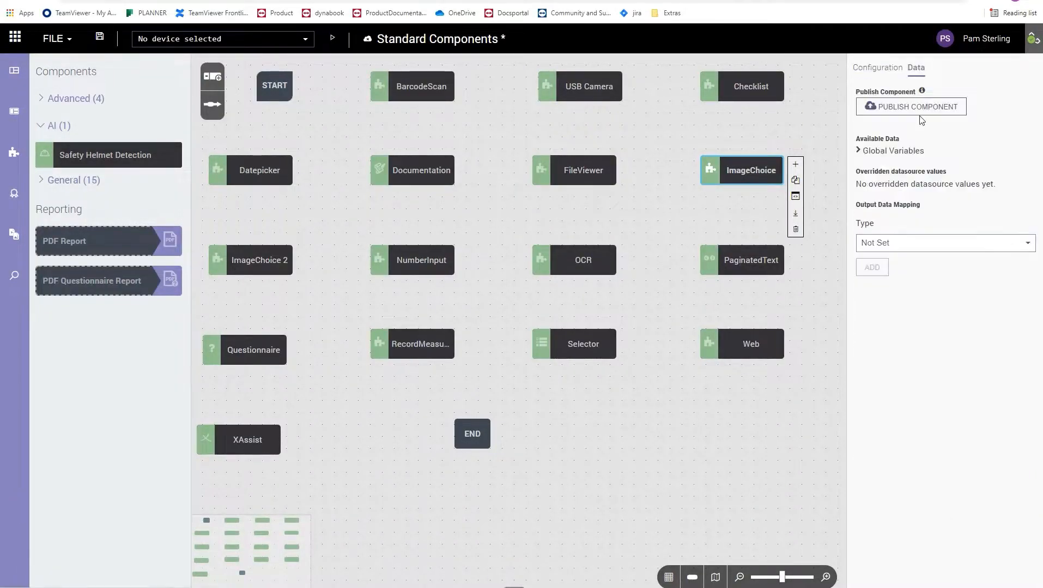
click(255, 261)
- Examine the NumberInput component's title, speech prefix, result variable and decimal input settings, and check its data settings
click(410, 267)
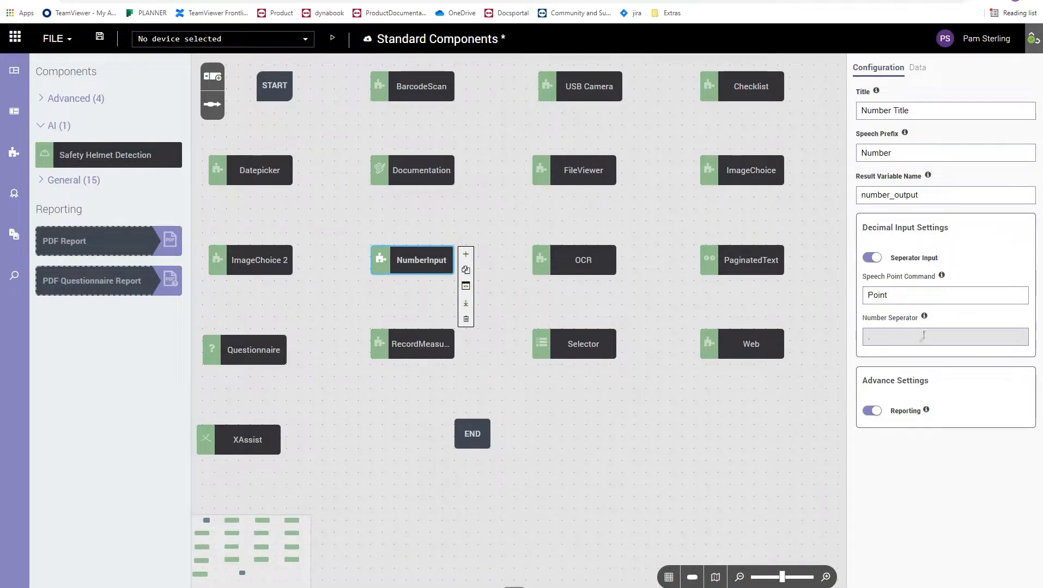
mouse_move(925, 321)
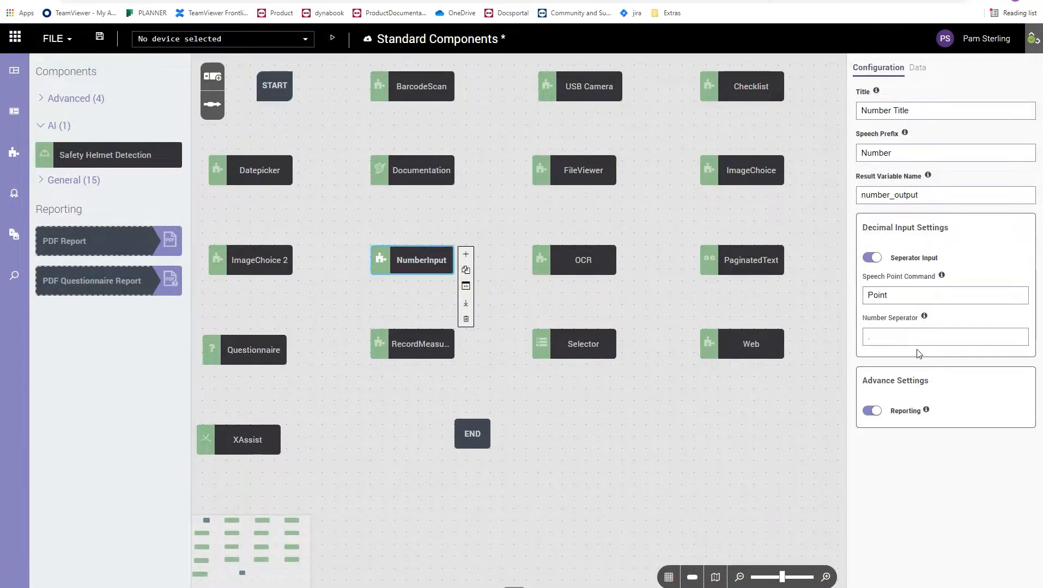
click(917, 68)
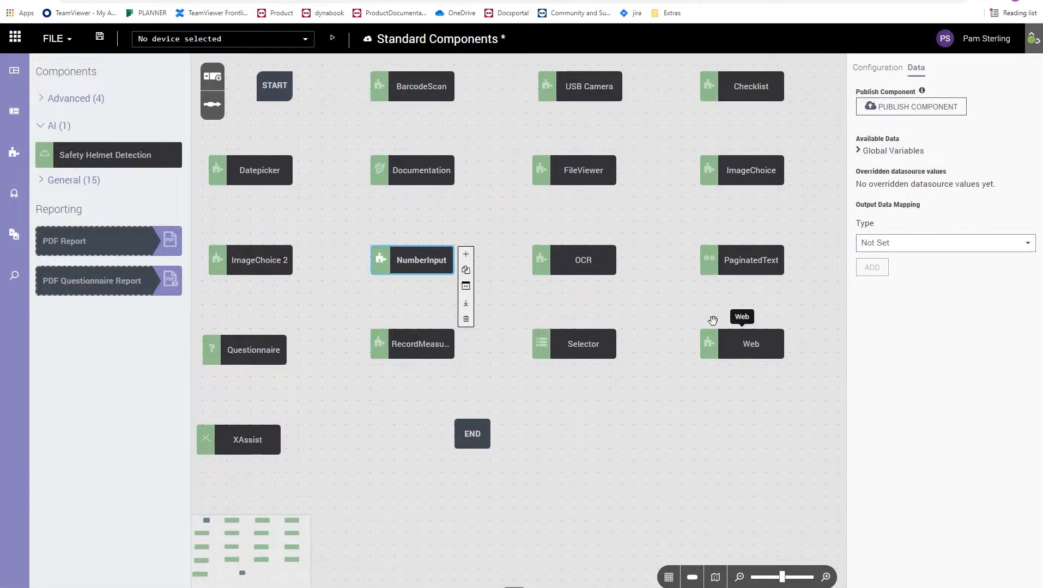
- Review the OCR component's configuration and its detection language choices, keeping User Profile Language
click(596, 264)
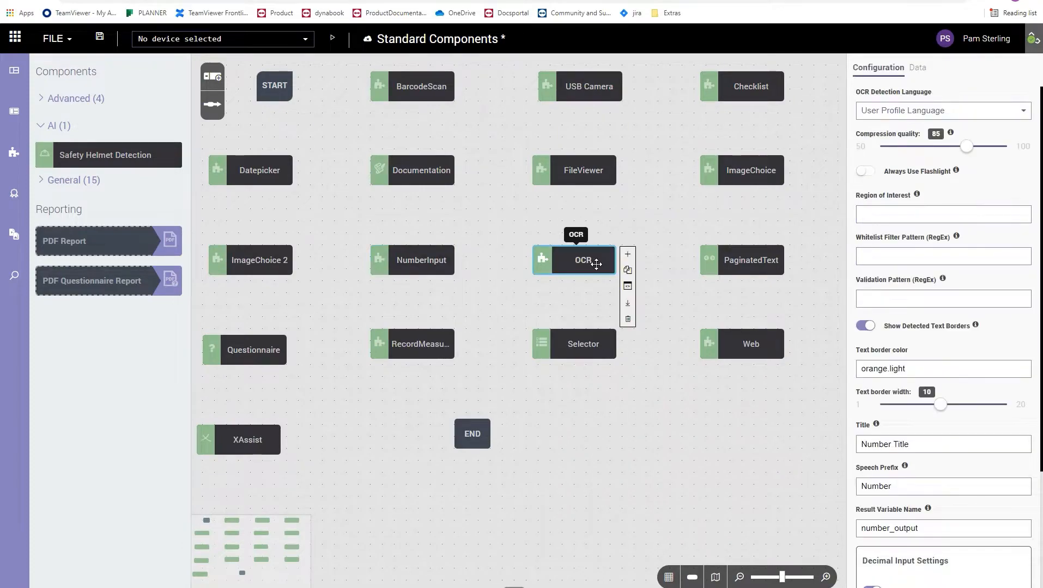
click(987, 111)
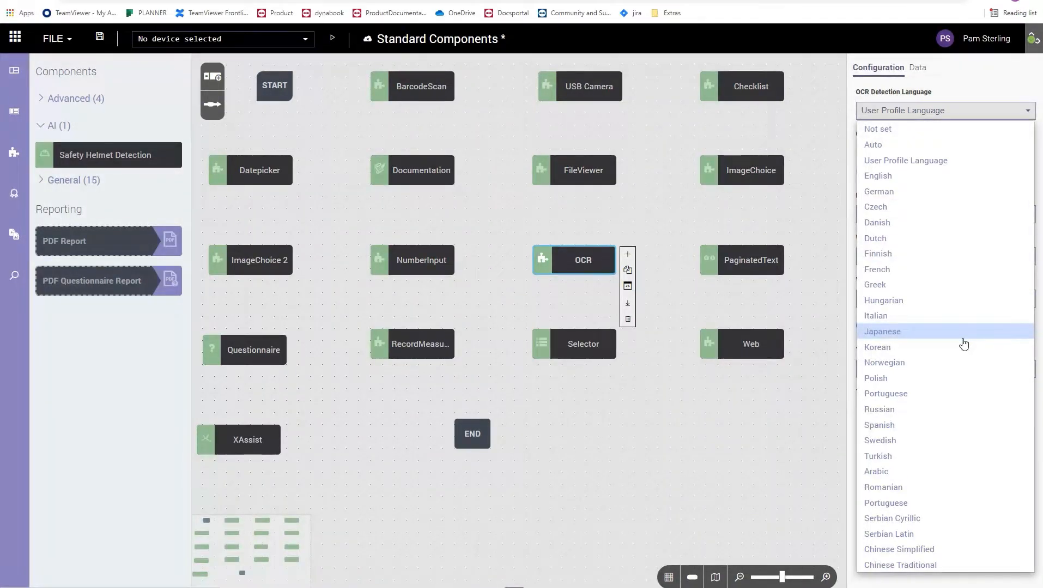
click(972, 111)
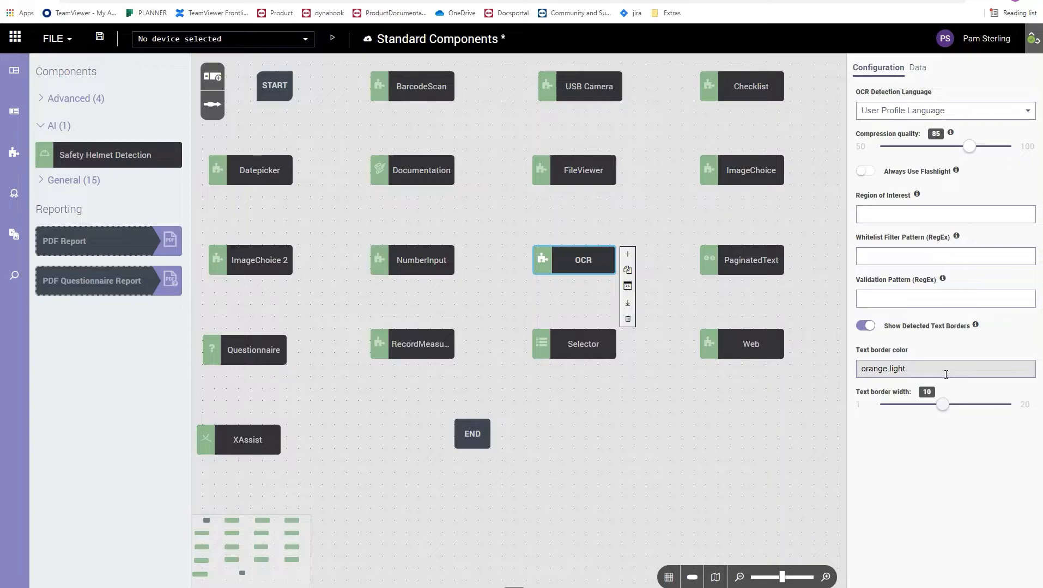
- Read through the PaginatedText component's full text and standard settings, and check its data settings
click(746, 264)
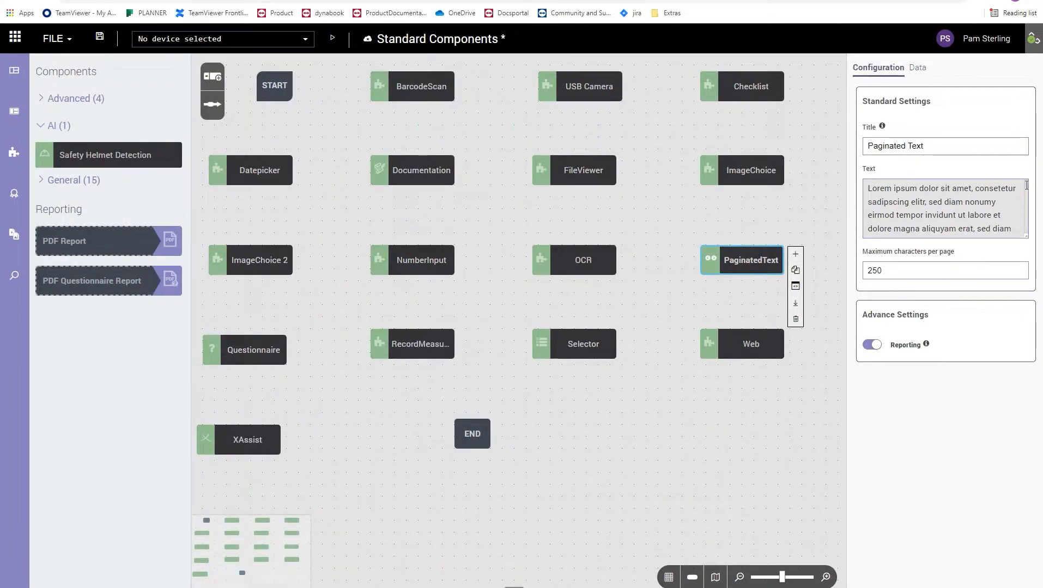
drag(1027, 186, 1031, 249)
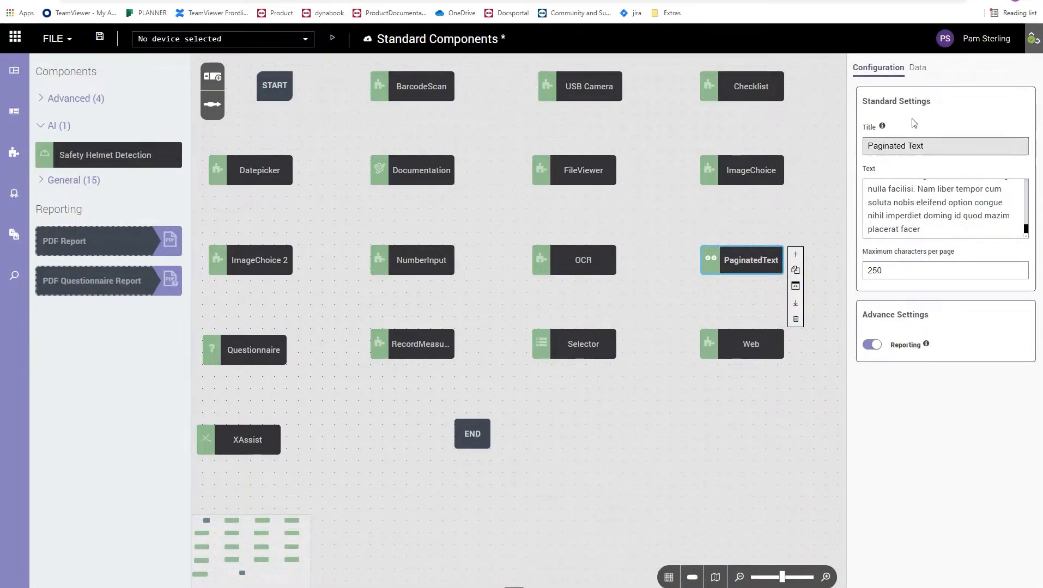
click(917, 67)
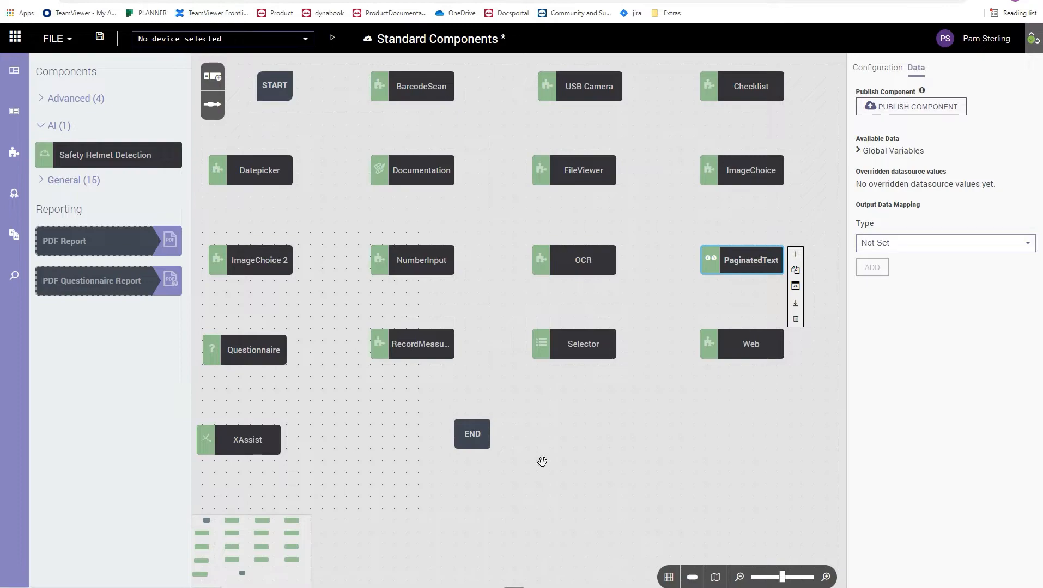
- Review the Questionnaire component's configuration by adding and removing an extra possible answer, and check its data settings
click(254, 350)
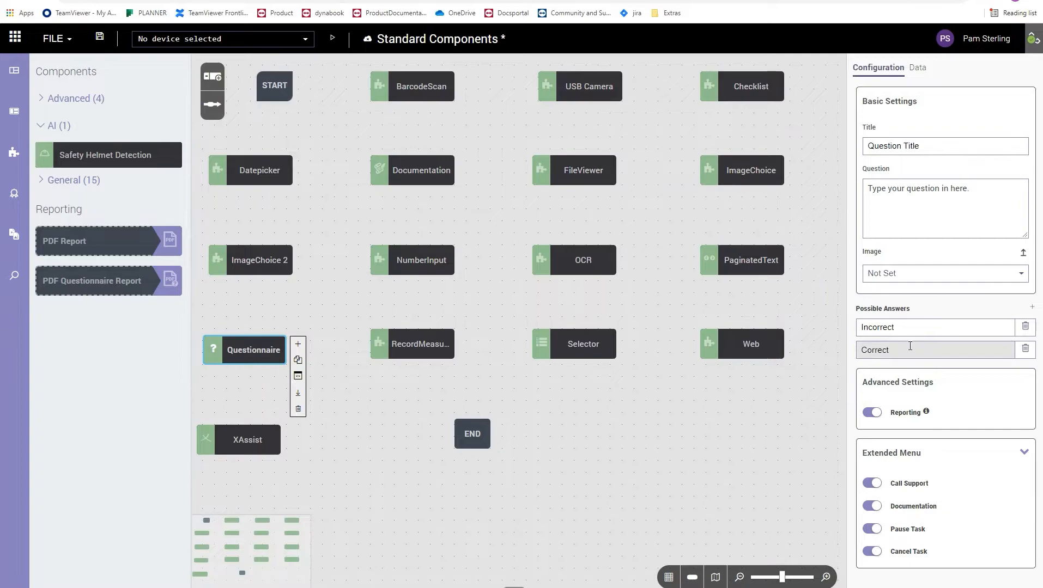
click(1032, 308)
click(1025, 371)
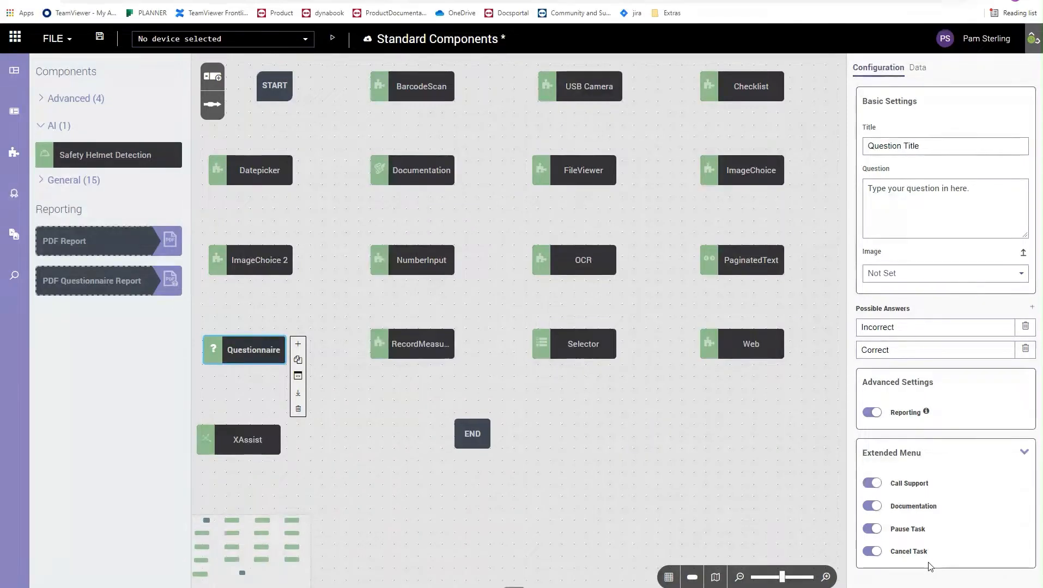
click(927, 75)
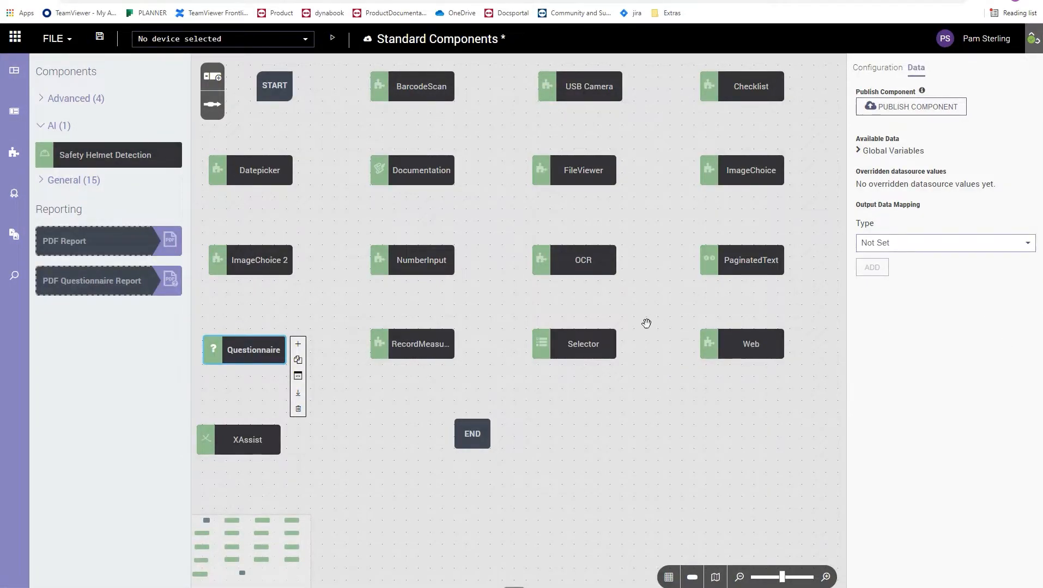
- Examine the record measurement component's instructions, measure icon choices, range settings, measurement unit and advanced settings without changing them
click(439, 354)
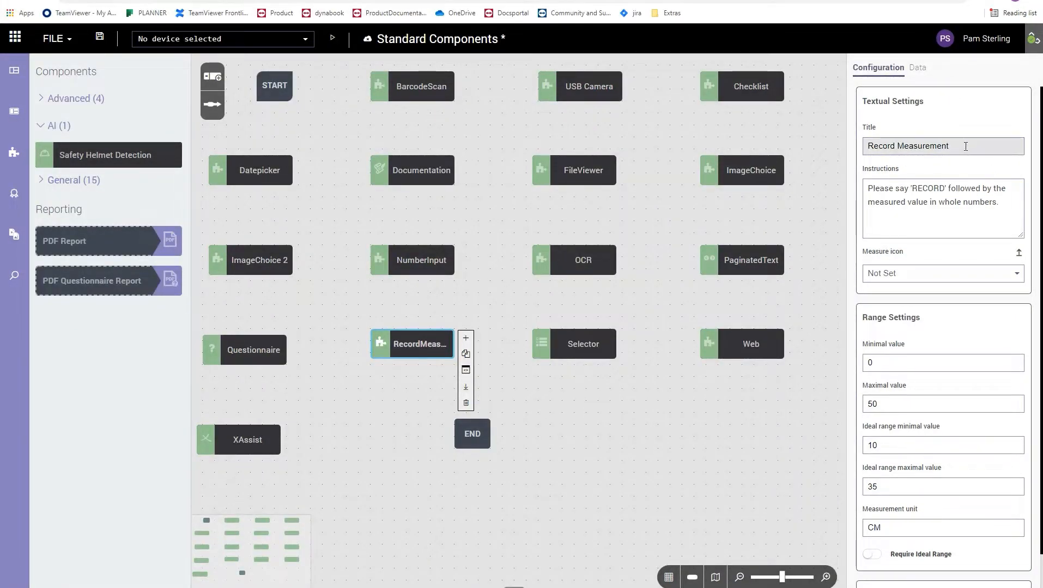
click(965, 209)
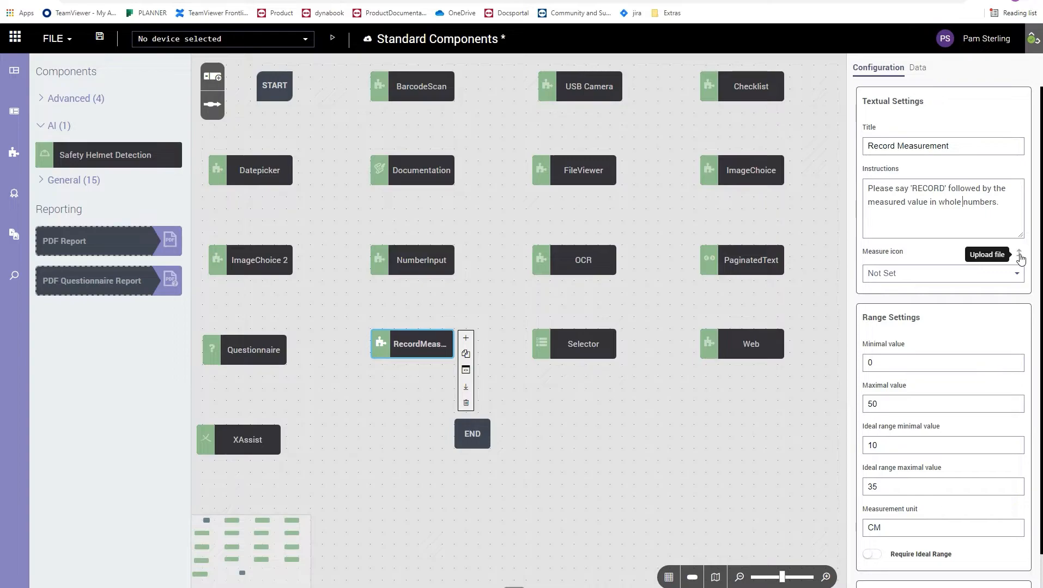
click(1016, 273)
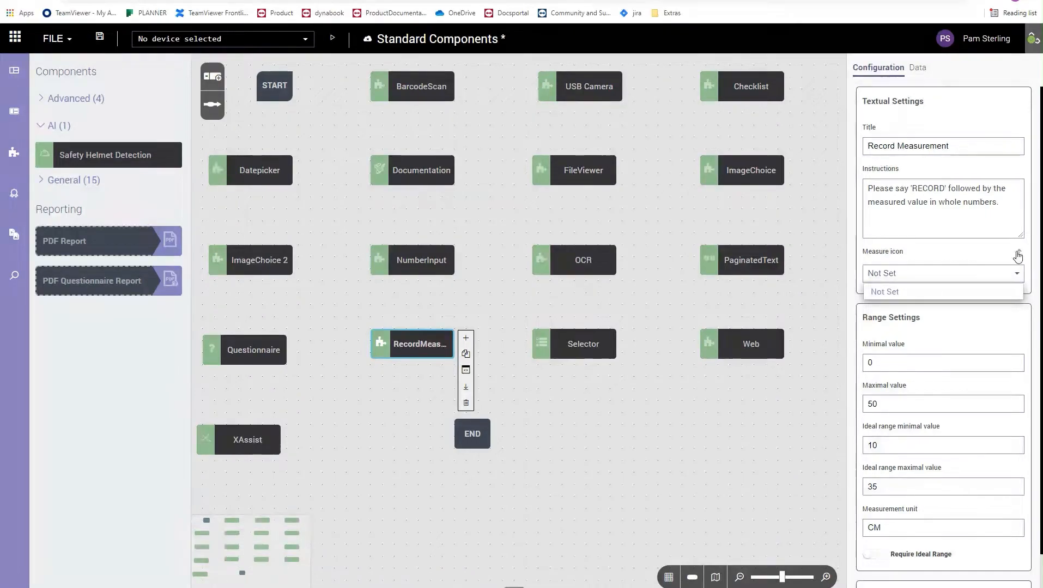
click(1016, 273)
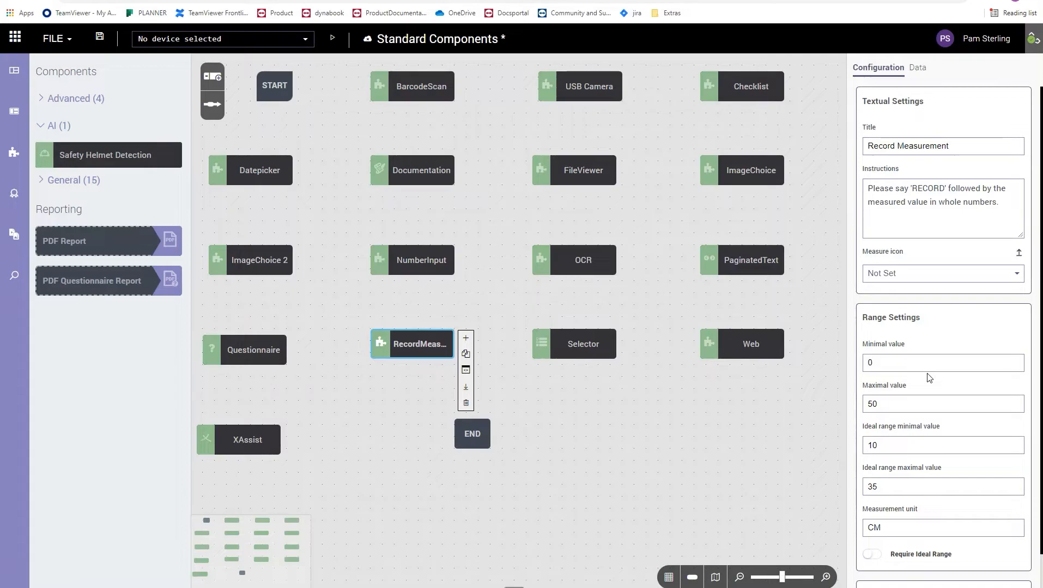
click(919, 402)
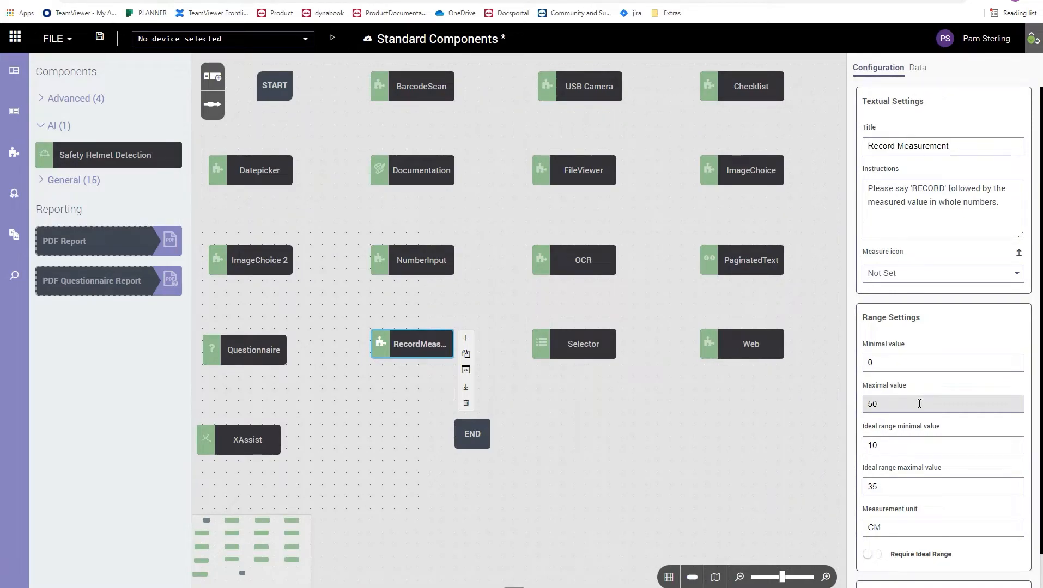
click(912, 445)
click(909, 488)
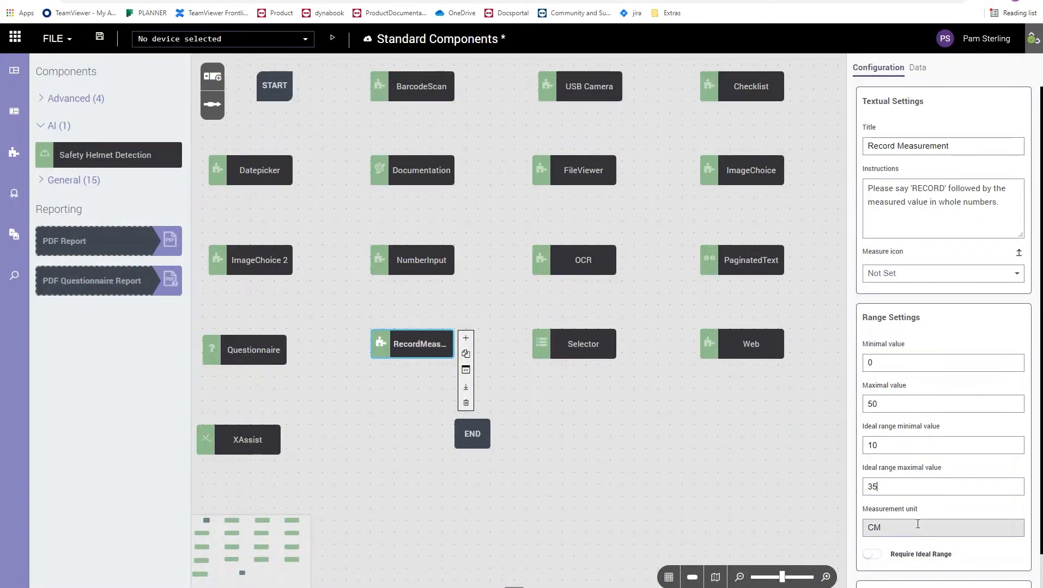
scroll(920, 522, down, 1)
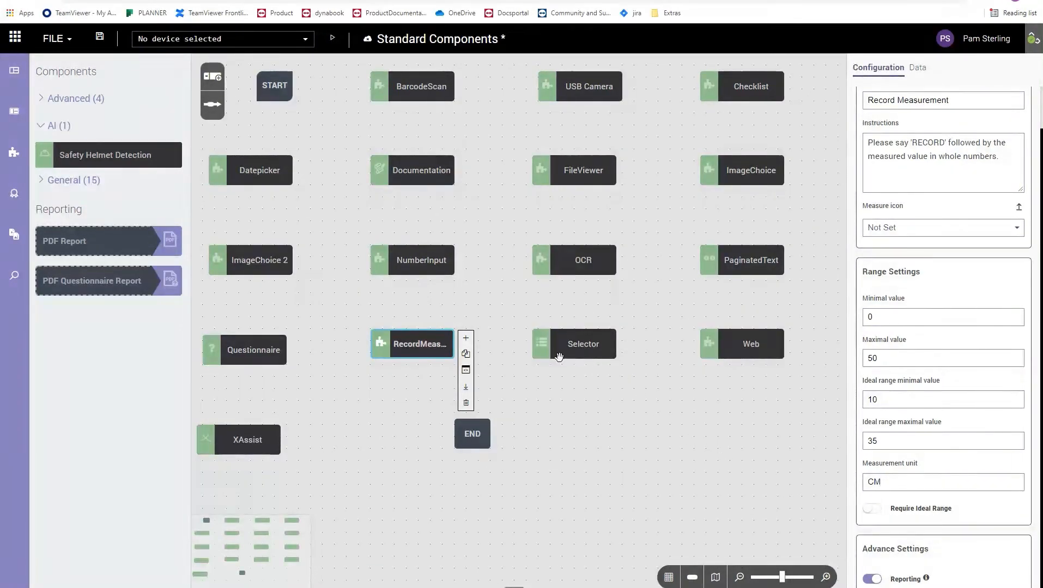
- Review the Selector component's general settings and its selector type choices, keeping Paginated Grid Menu
click(587, 354)
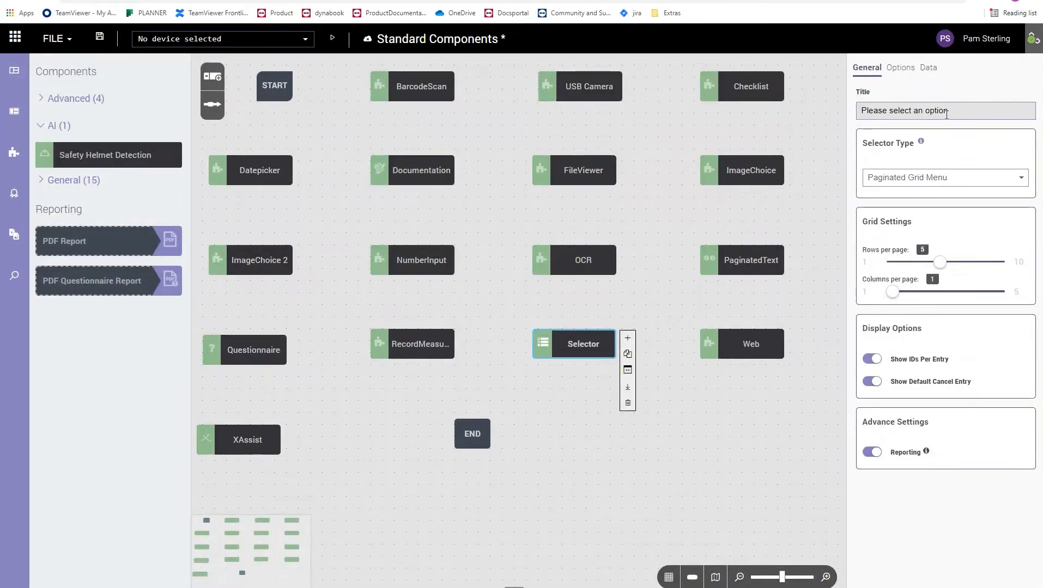
click(951, 183)
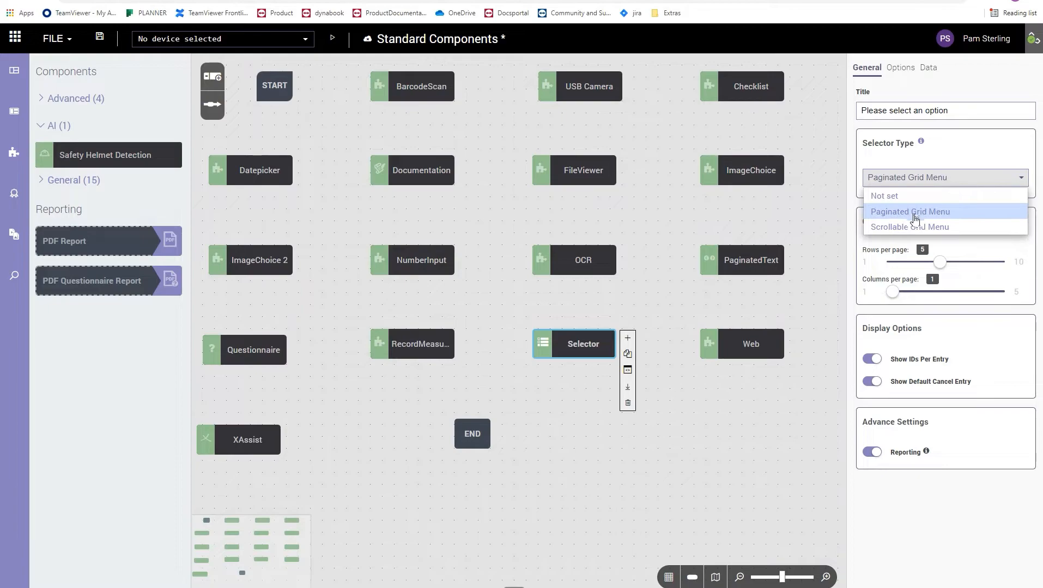
click(982, 149)
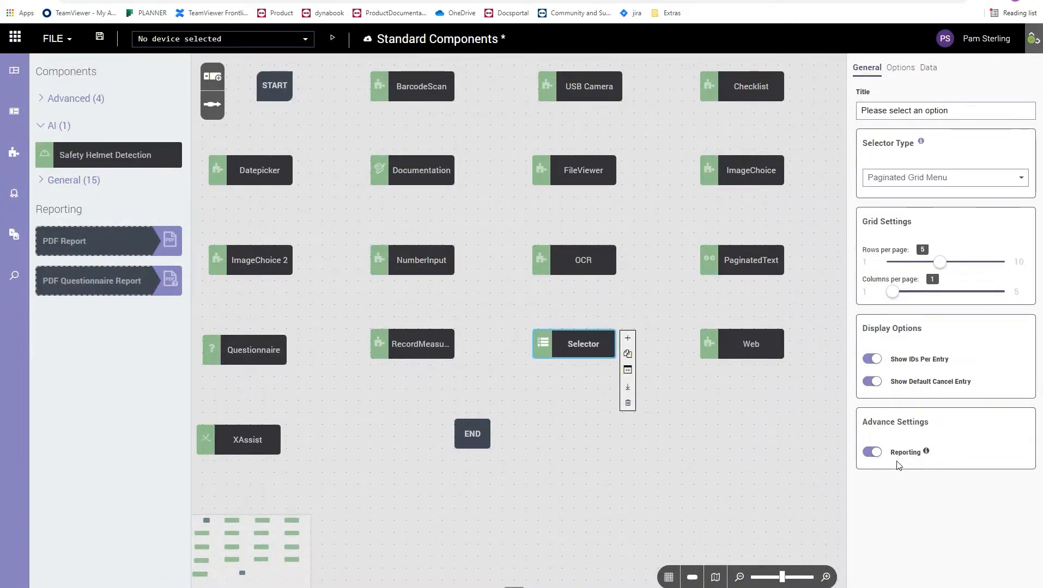
- Add an empty sixth selection option to the Selector component and remove it again
click(904, 68)
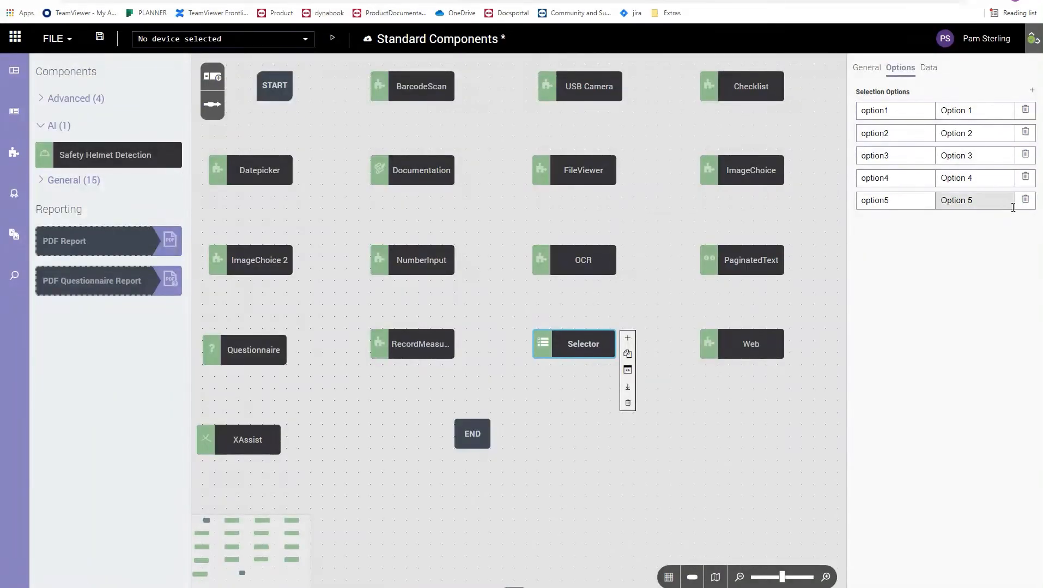
click(1031, 90)
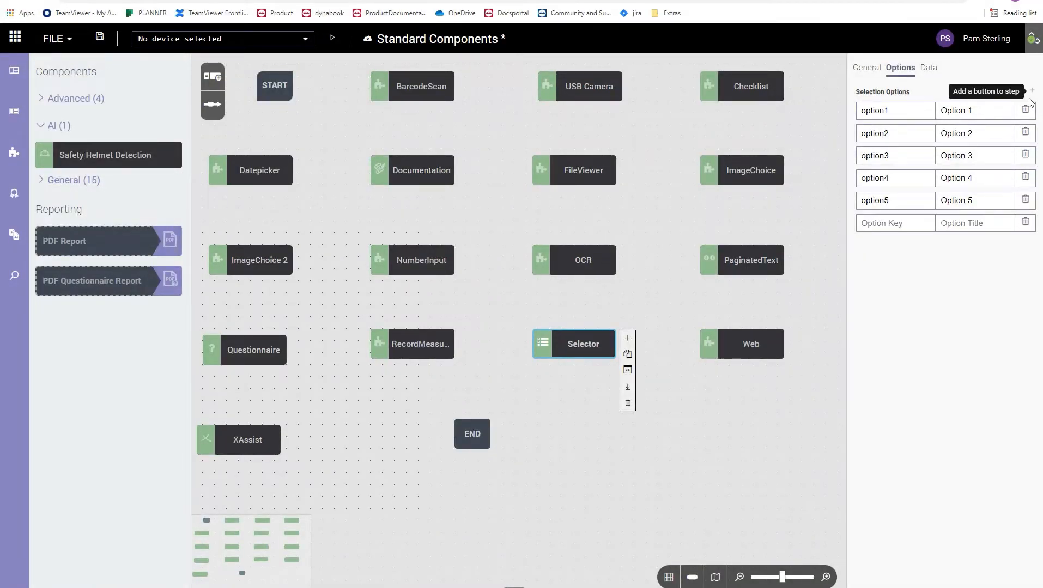
click(1024, 221)
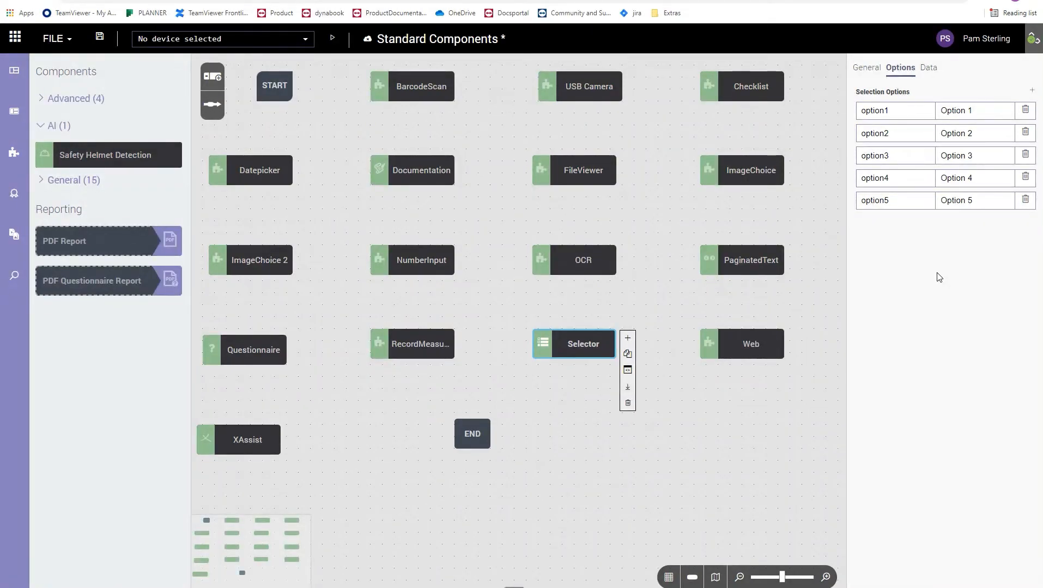
- Review the Web component's URL and data settings, and the XAssist component's call chain configuration and data settings
click(754, 351)
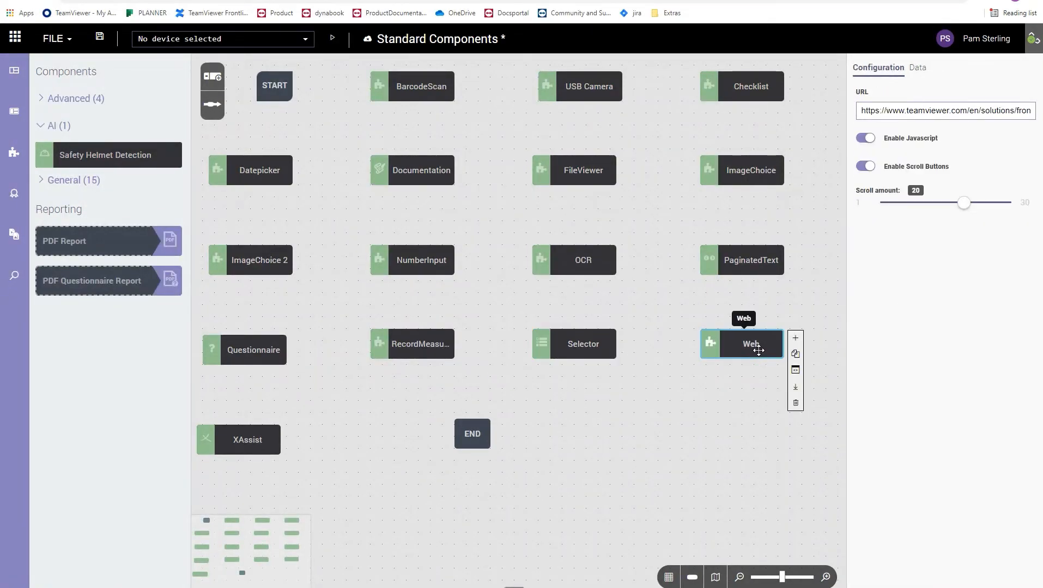
drag(948, 112, 887, 115)
click(947, 113)
click(917, 68)
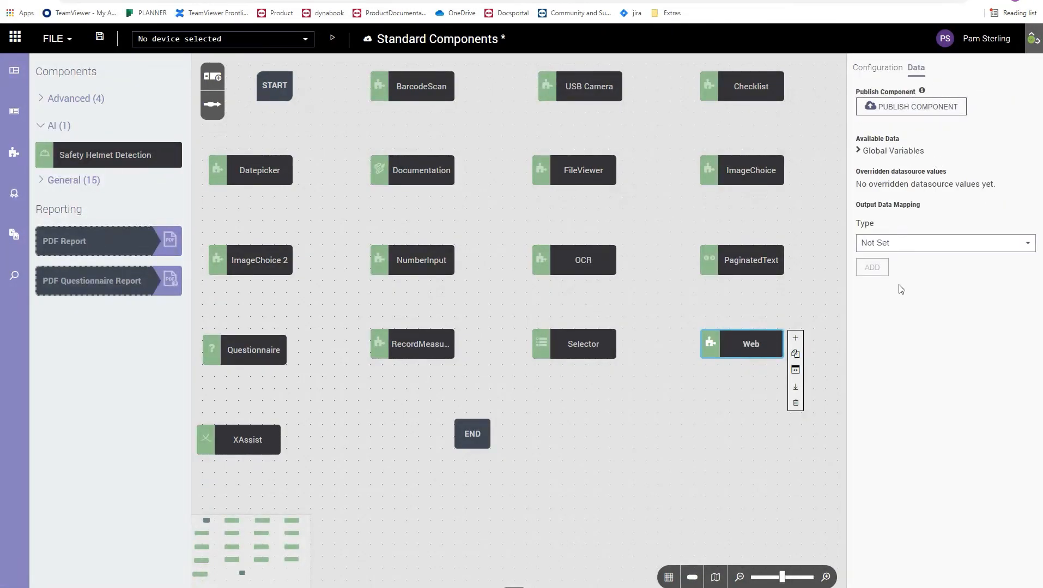
click(263, 442)
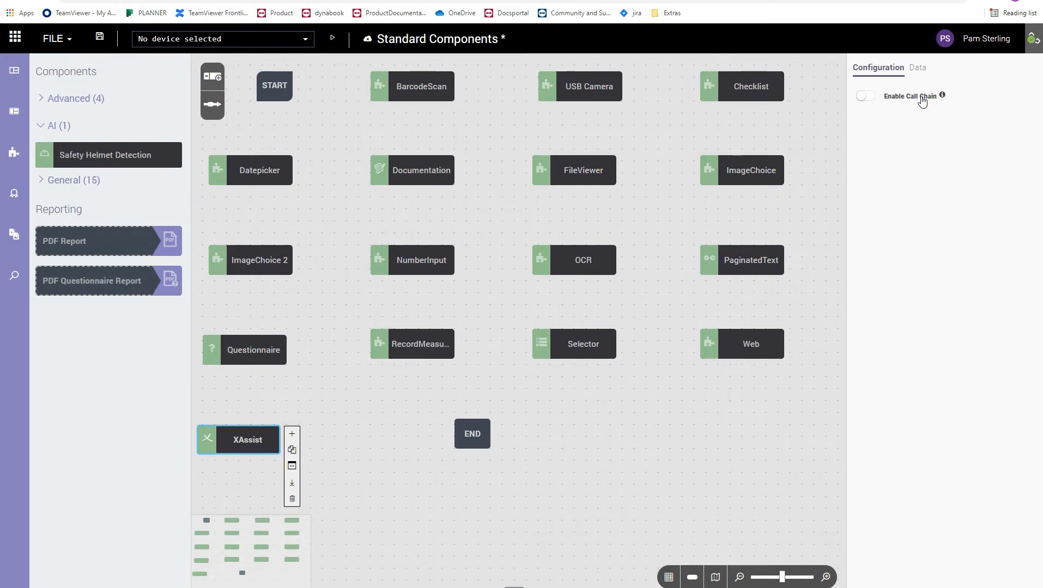
click(919, 68)
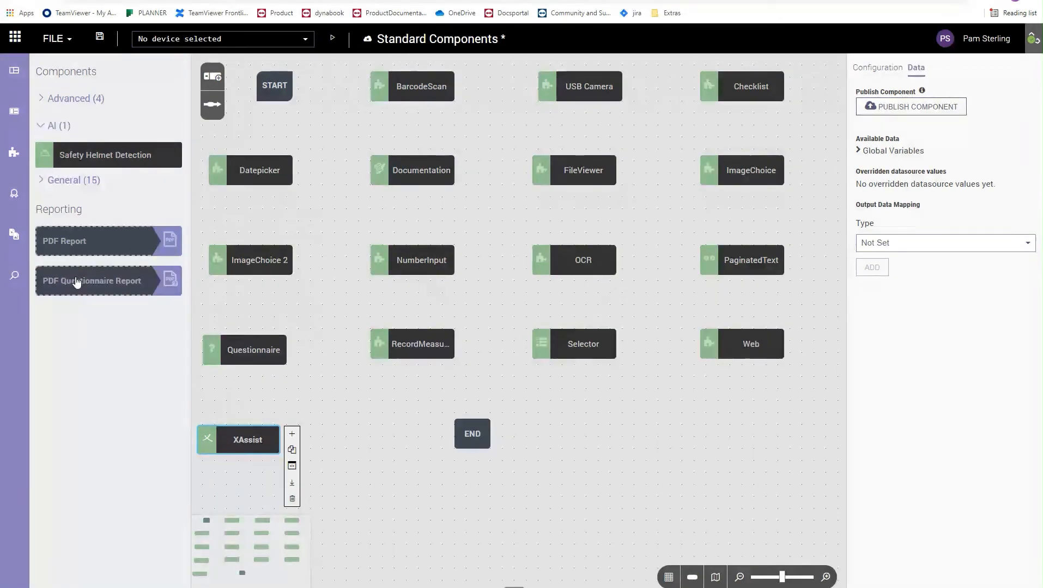
- Attach a PDF Report to the workflow's END node
drag(72, 249, 493, 443)
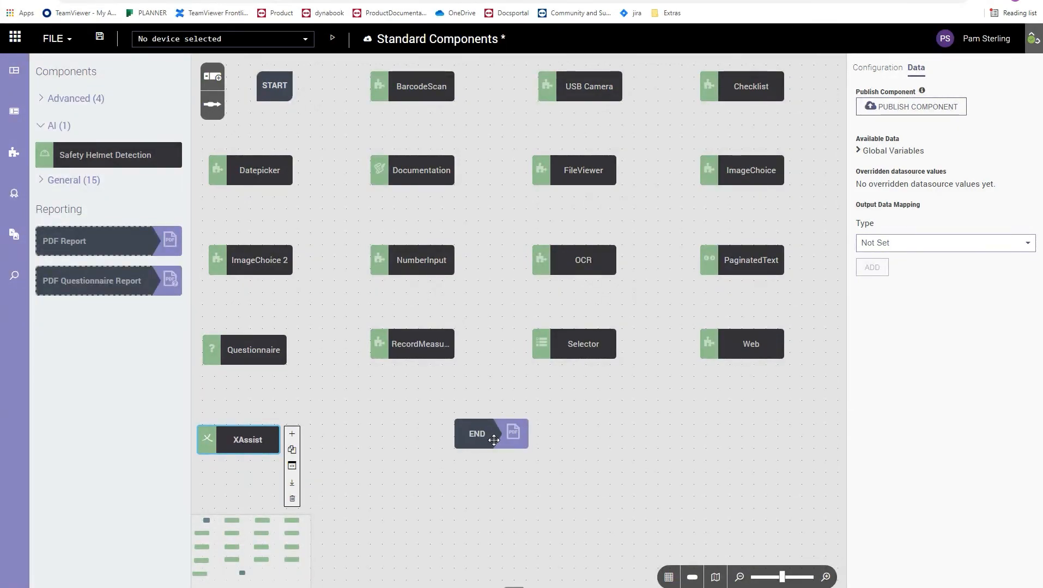
- Remove the PDF Report from the END node and attach a PDF Questionnaire Report to it instead
click(496, 439)
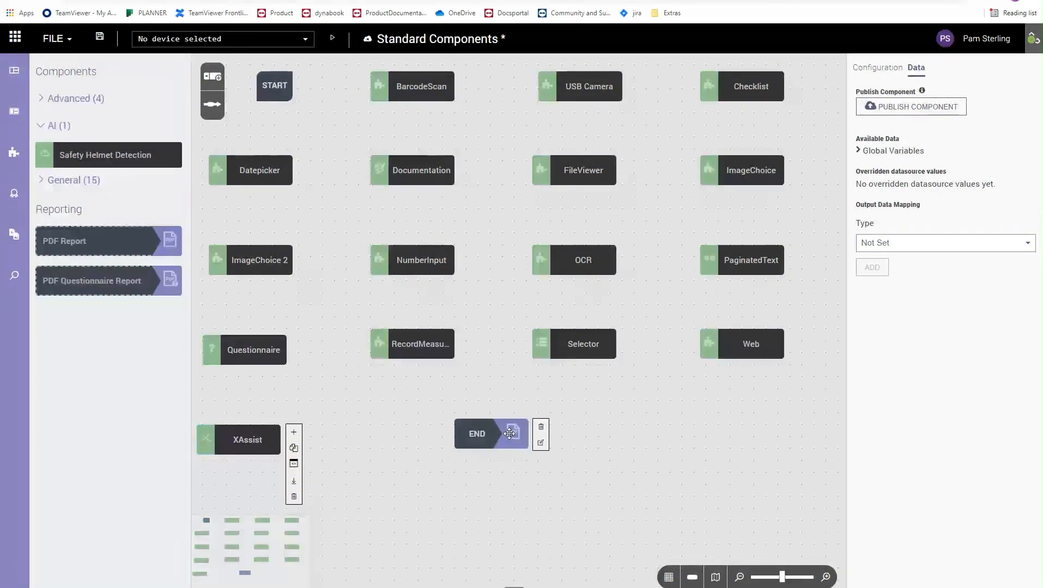
click(537, 429)
click(1006, 357)
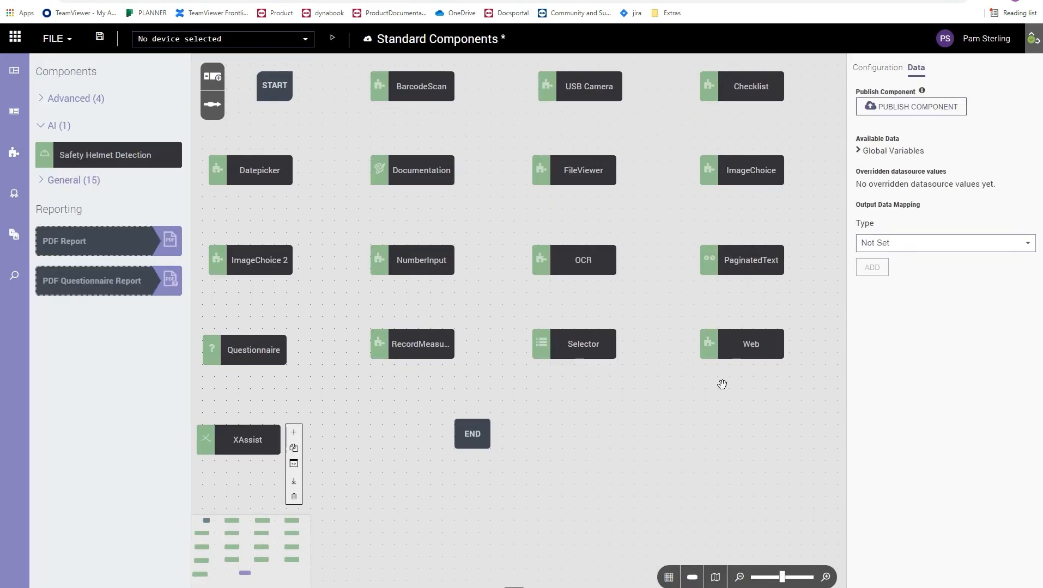
drag(160, 279, 479, 435)
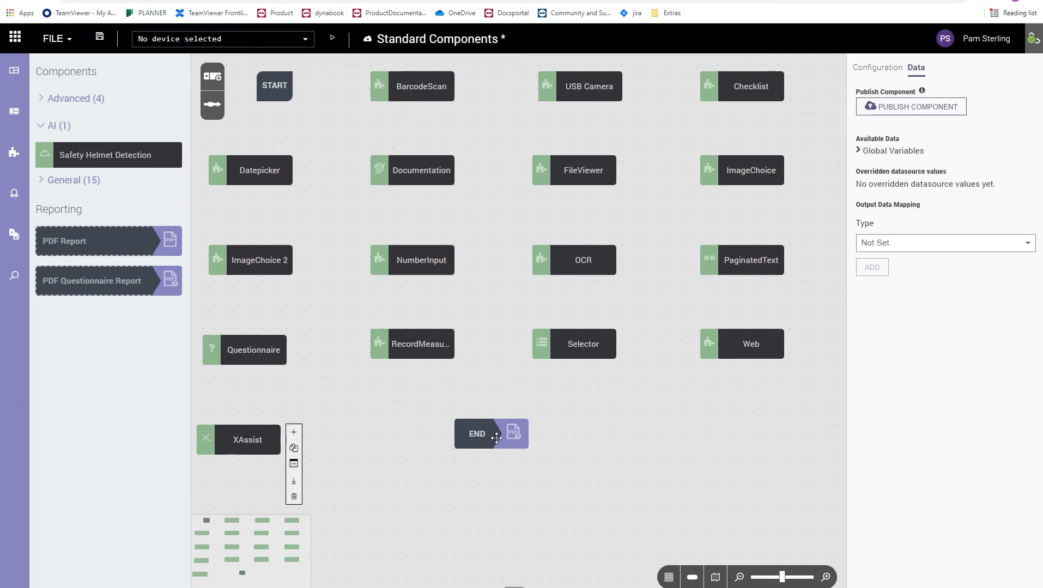
click(521, 446)
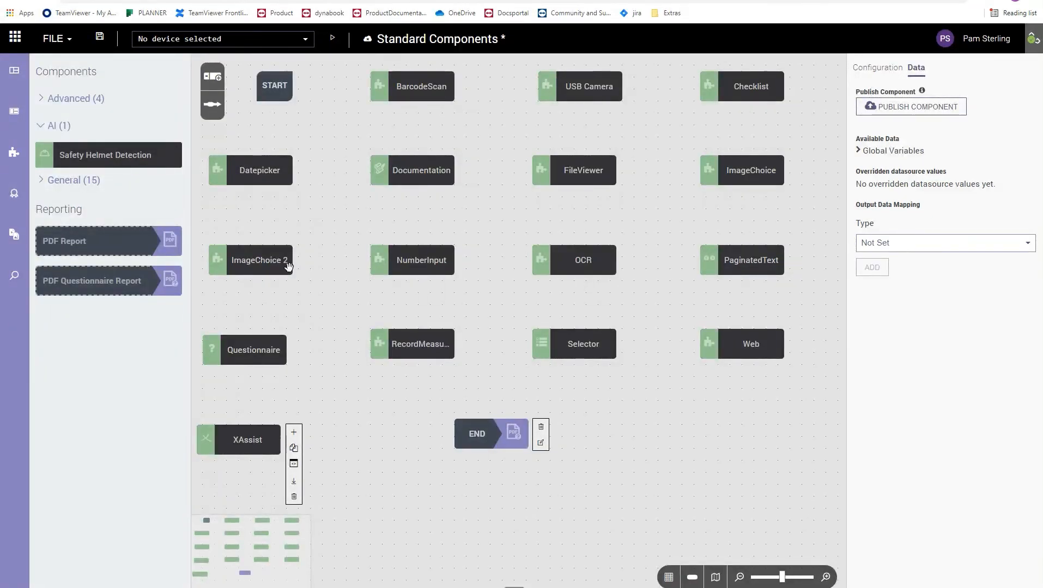
- Draw a connection from the START node towards the BarcodeScan component
click(213, 106)
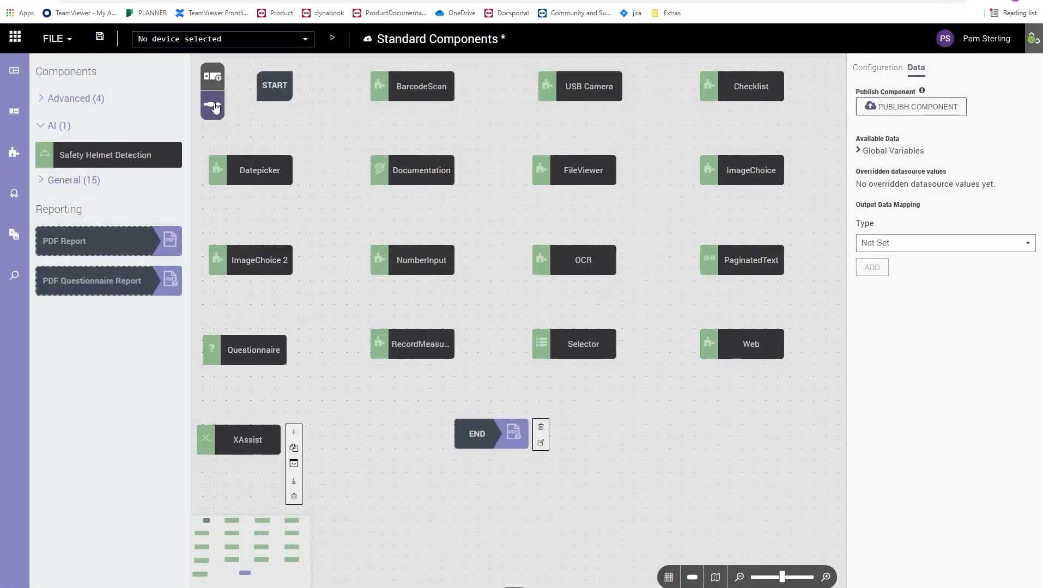
click(285, 86)
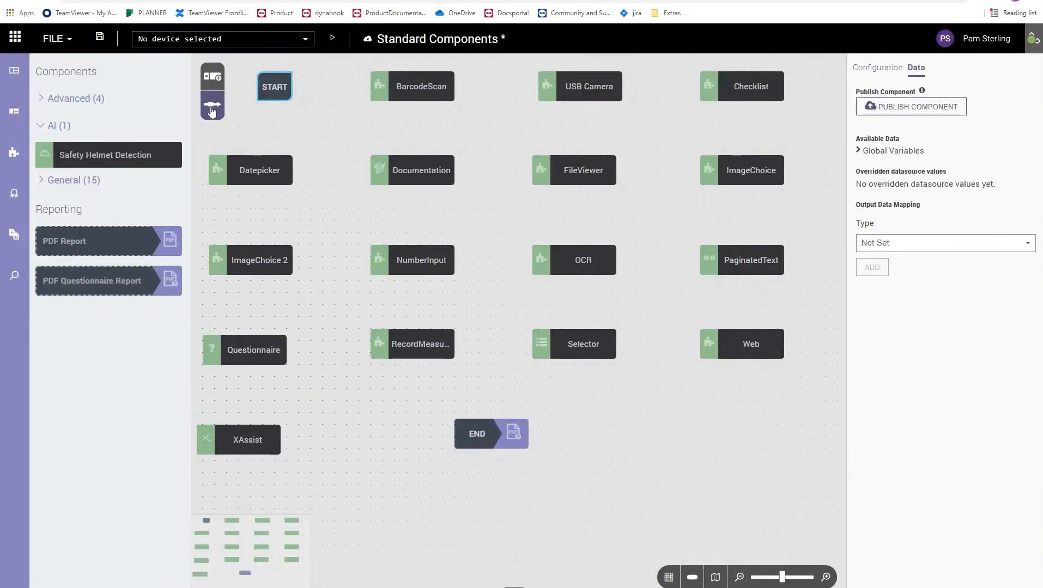
drag(276, 96, 354, 93)
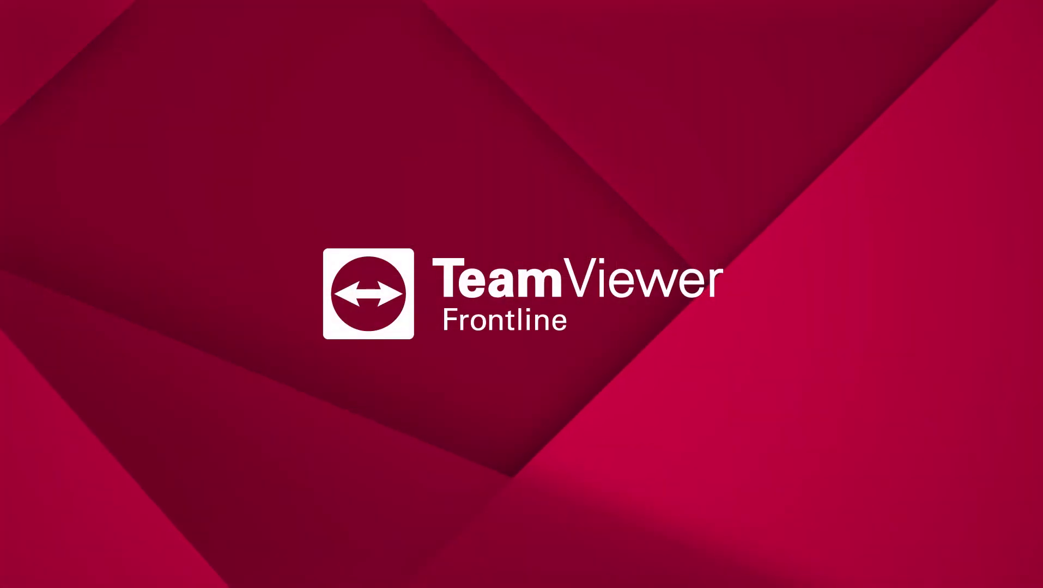